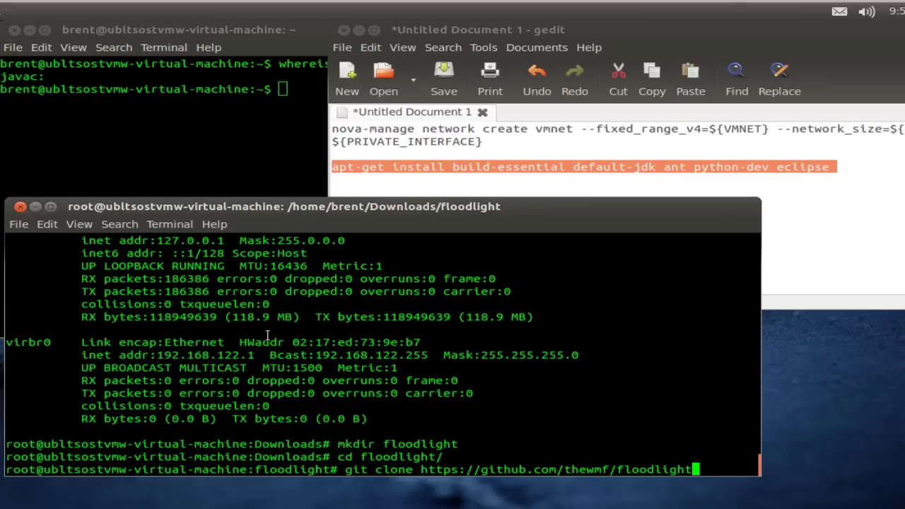
key("Return")
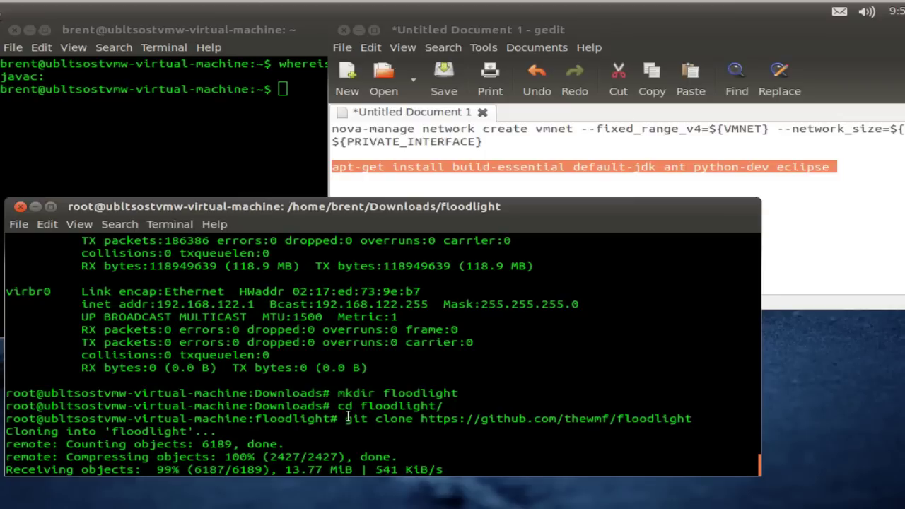
Paste and run the apt-get install of build-essential, default-jdk, ant, python-dev and eclipse, answering y
left_click(154, 146)
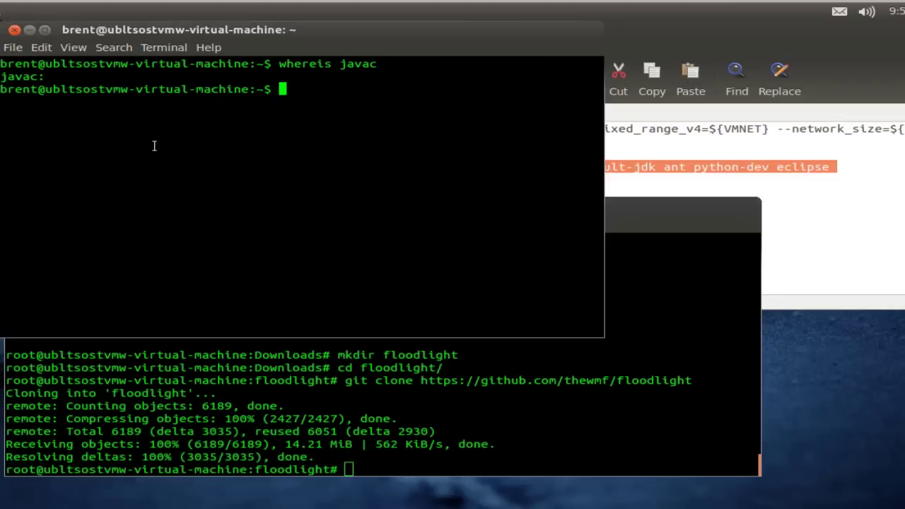
left_click(14, 29)
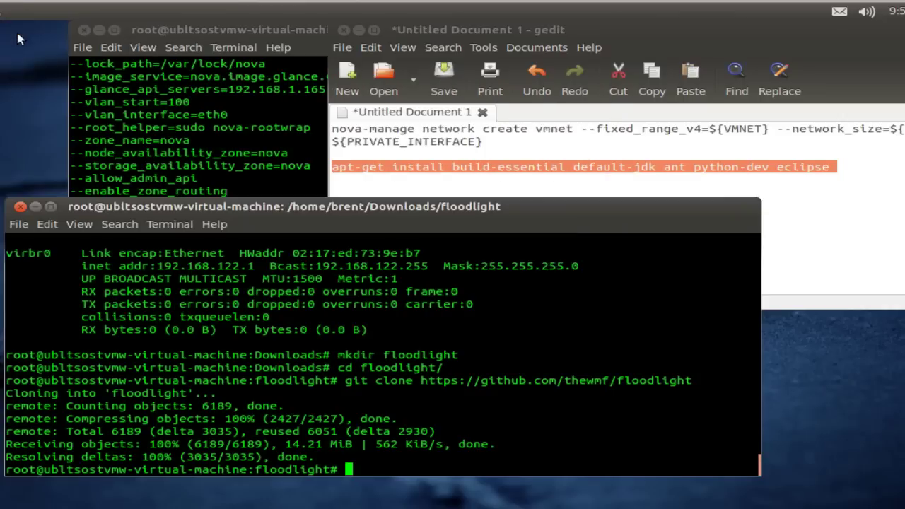
right_click(271, 367)
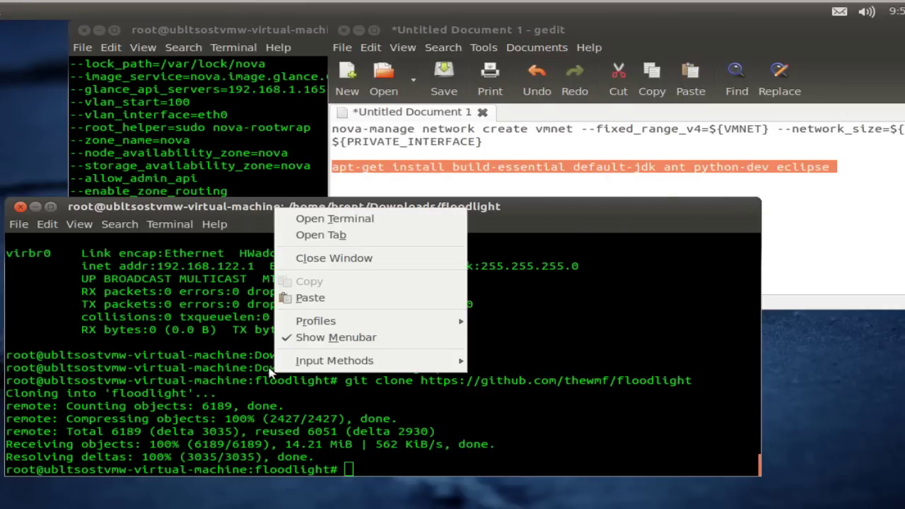
left_click(302, 296)
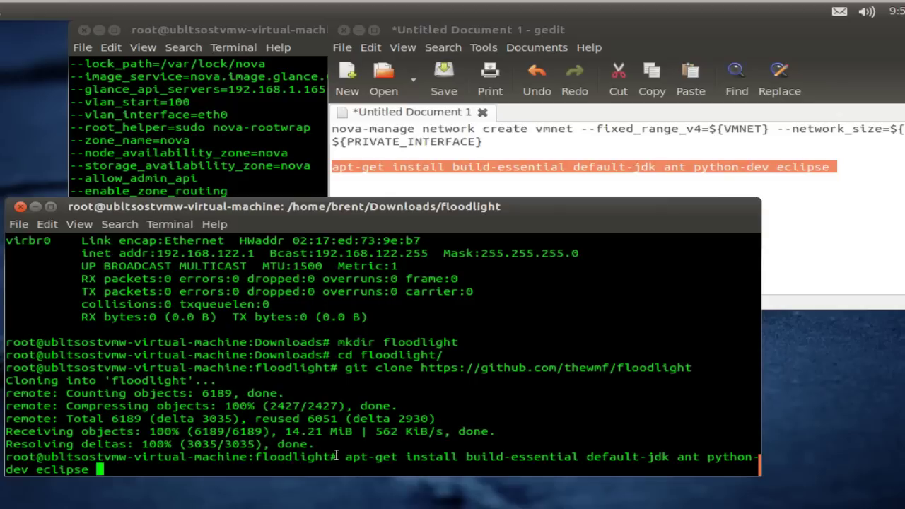
left_click_drag(336, 457, 337, 471)
double_click(271, 418)
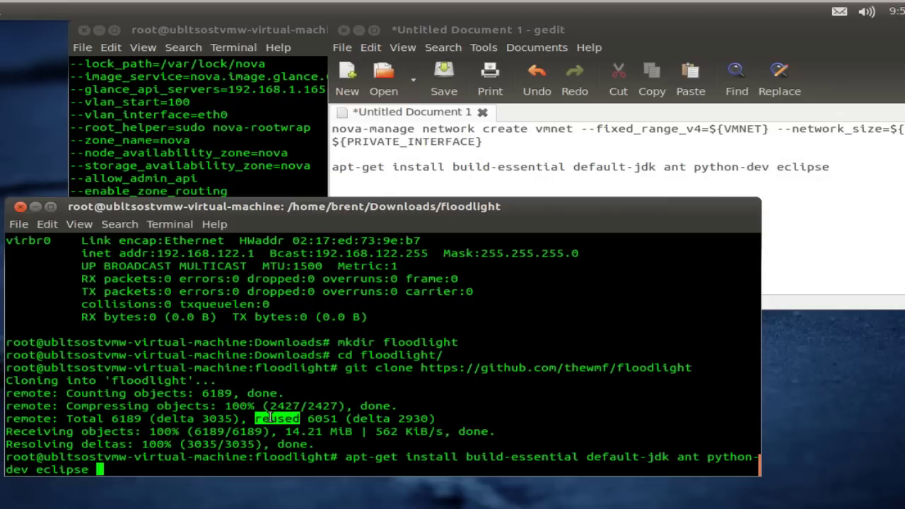
key("Return")
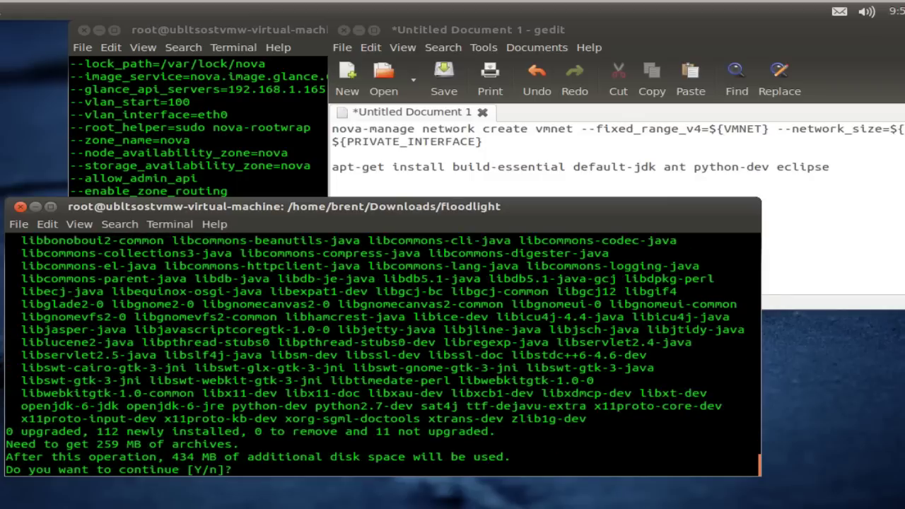
type("y")
key("Return")
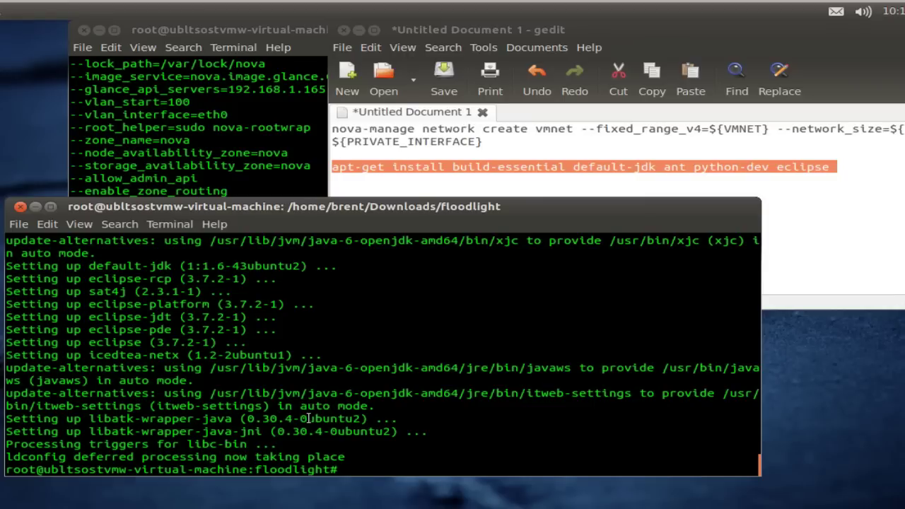
List the cloned folder and change into the inner floodlight directory
type("ls")
key("Return")
type("cd flo")
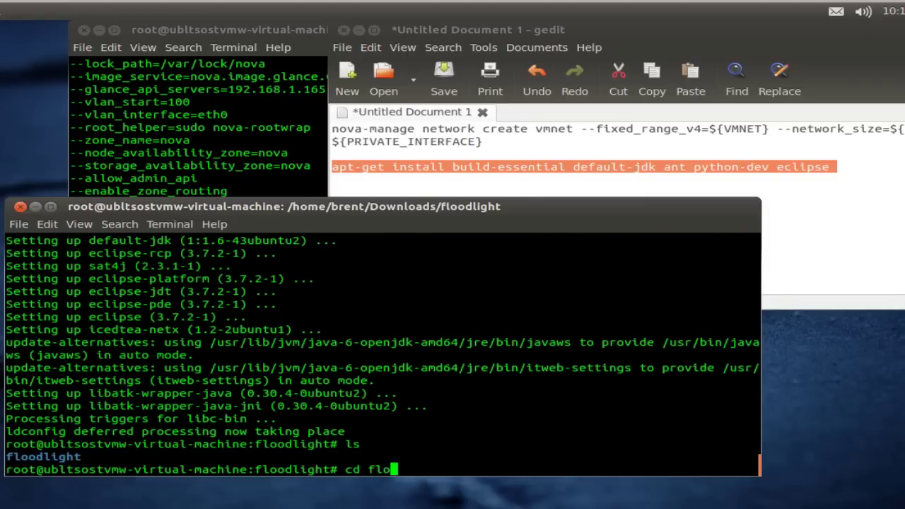
key("Tab")
key("Return")
Build Floodlight with ant and list the resulting files, including floodlight.jar
type("ant")
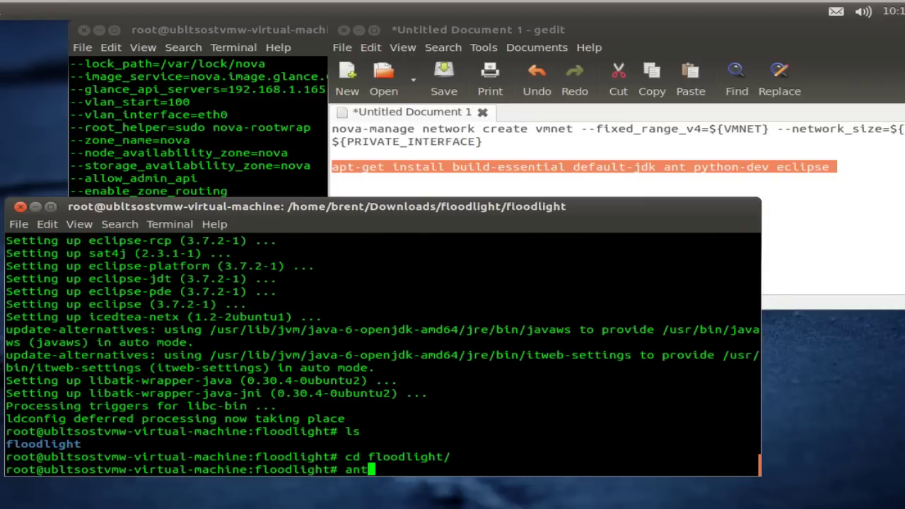
key("Return")
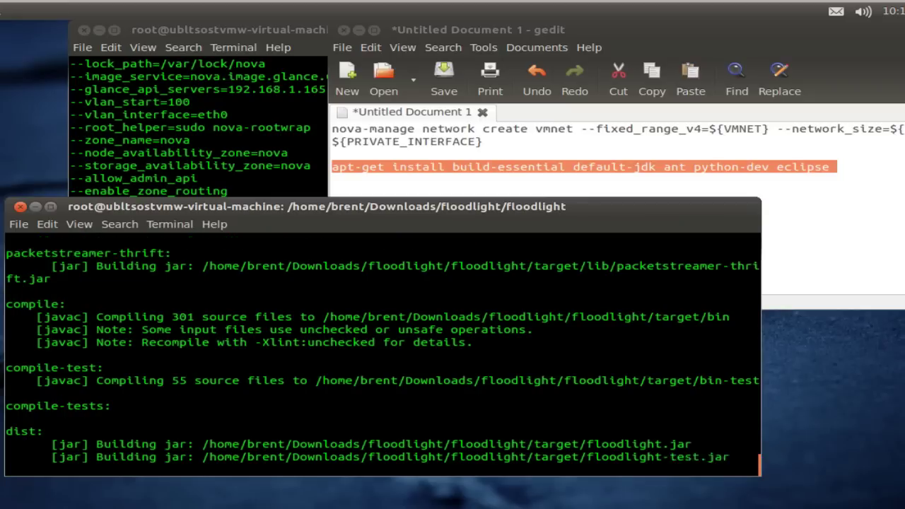
type("ls")
key("Return")
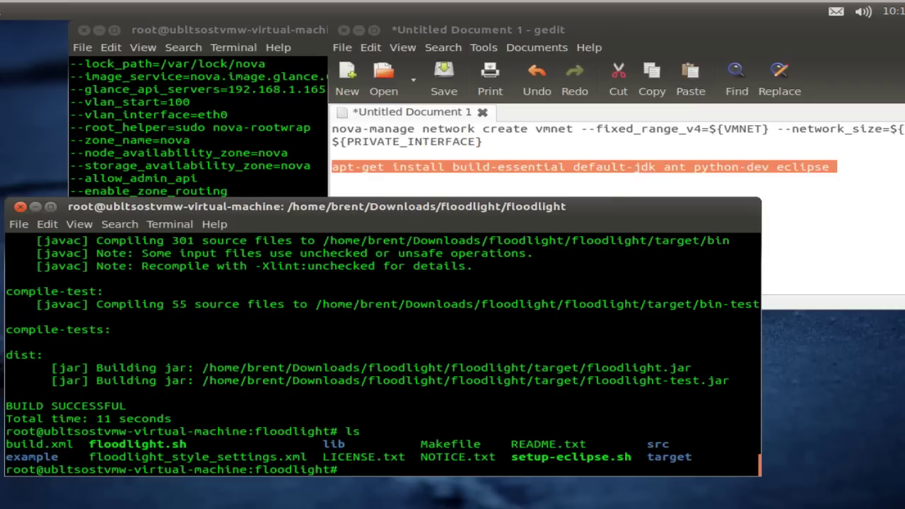
Change into the target folder and list its contents
type("cd tar")
key("Tab")
key("Return")
type("ls")
key("Return")
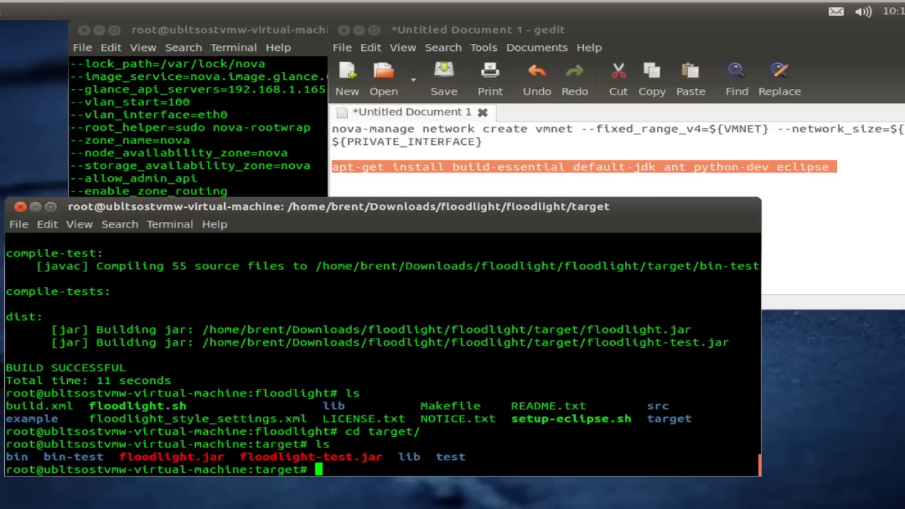
Launch java -jar floodlight.jar and check the log line about listening on 0.0.0.0:6633
type("java -jar floodlight.jar")
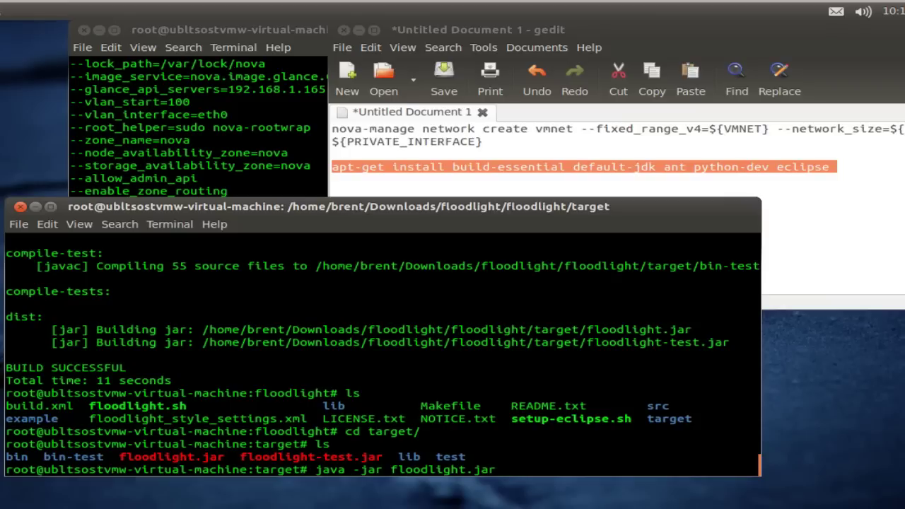
key("Return")
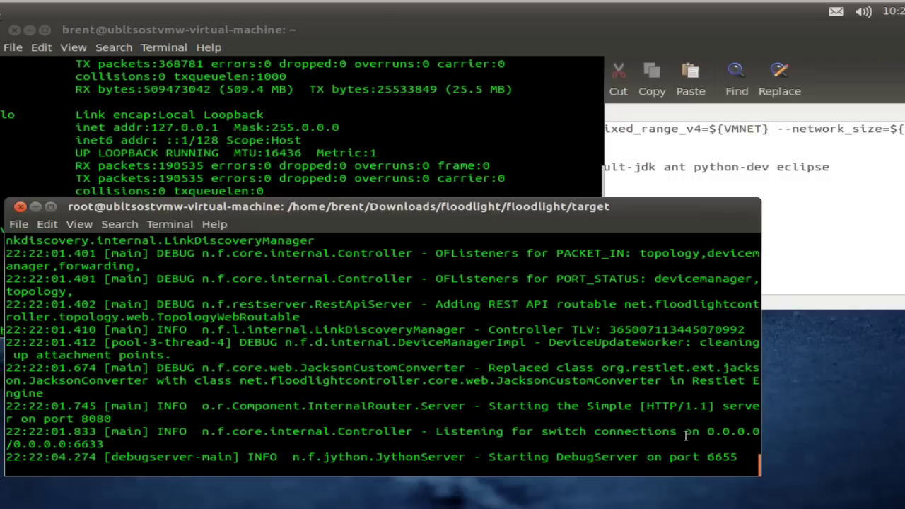
left_click_drag(430, 433, 433, 446)
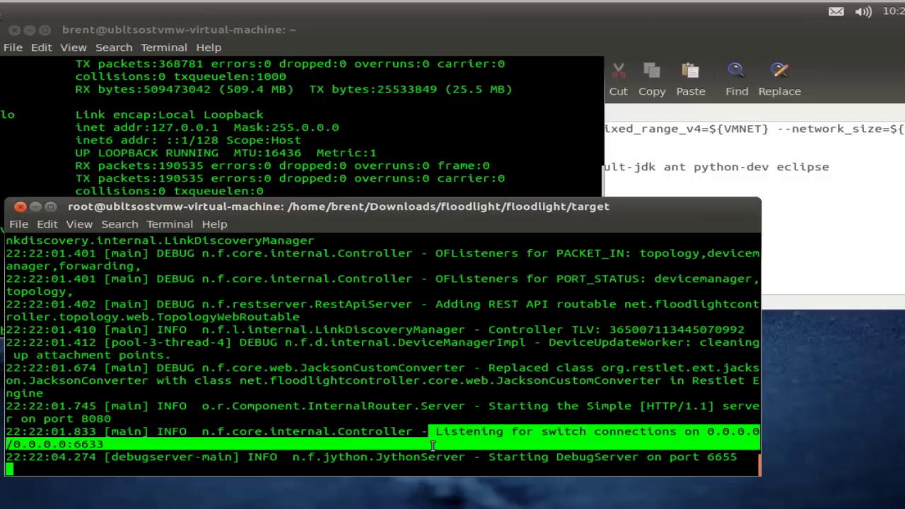
left_click(278, 406)
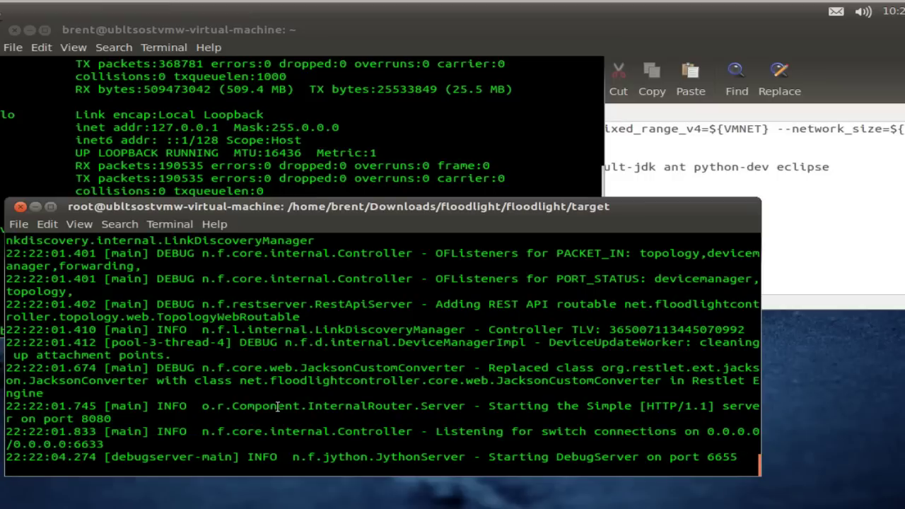
Show HP-1's IP settings and running config, highlighting its openflow controller lines for VLANs 1 and 3
key("super+Tab")
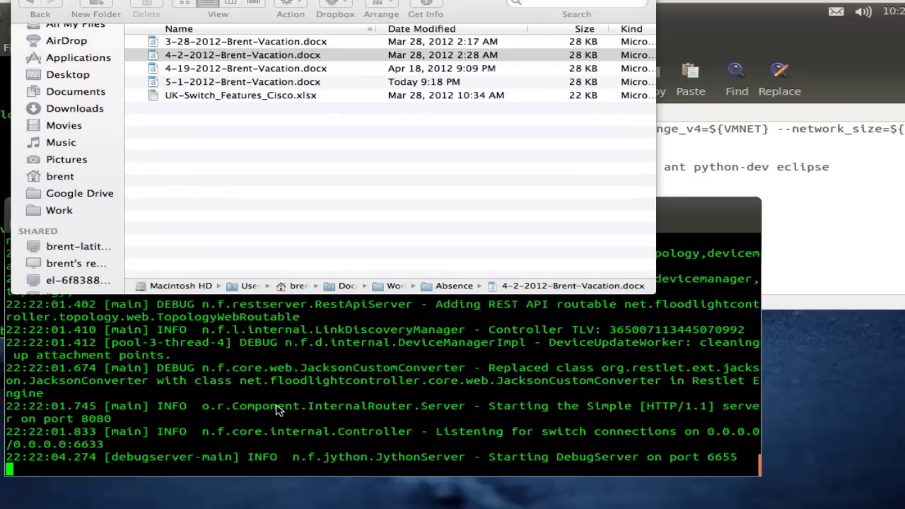
key("super+Tab")
key("super+Tab")
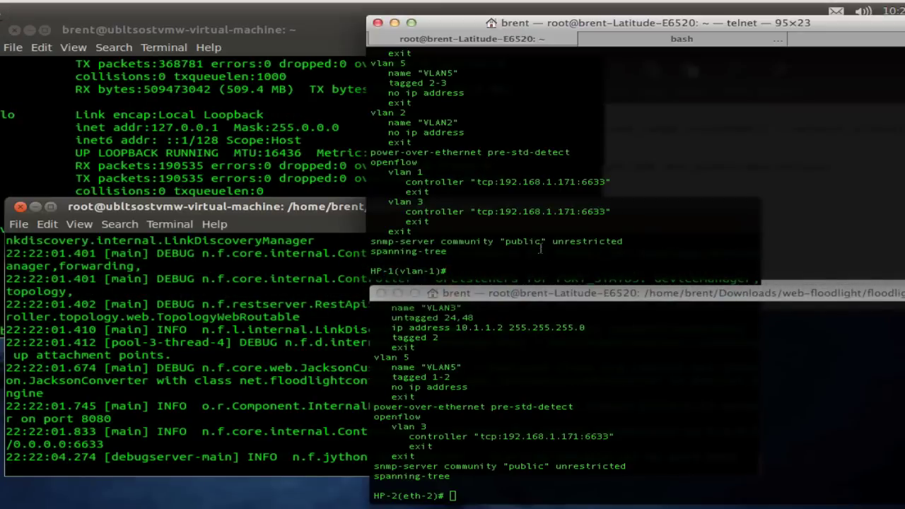
type("sho ip")
key("Return")
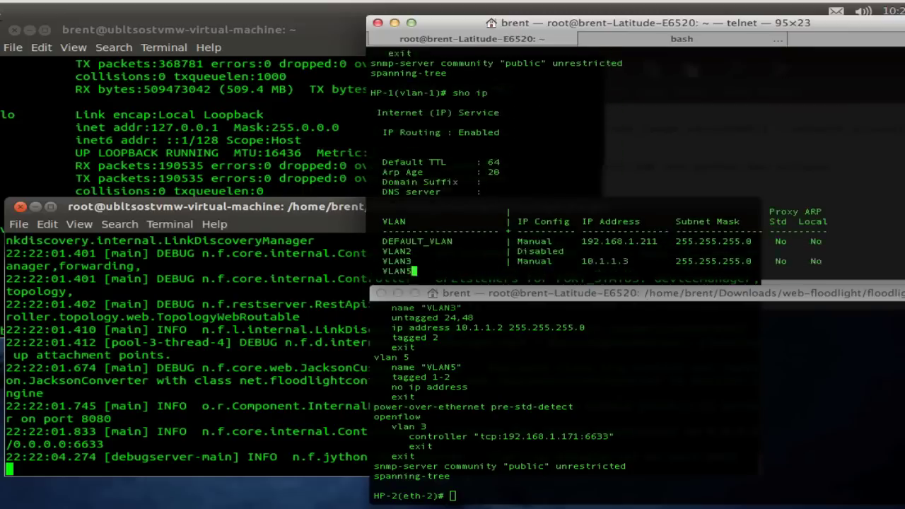
type("sho ru")
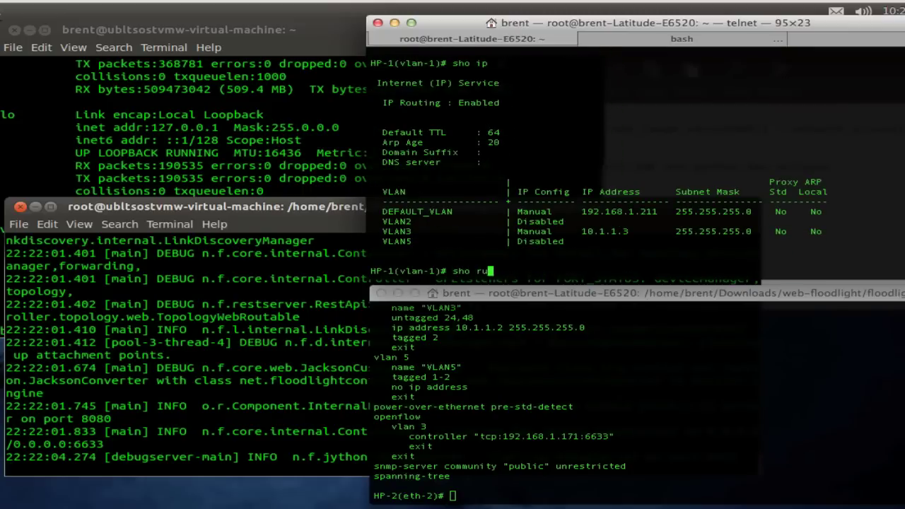
type("n")
key("Return")
key("space")
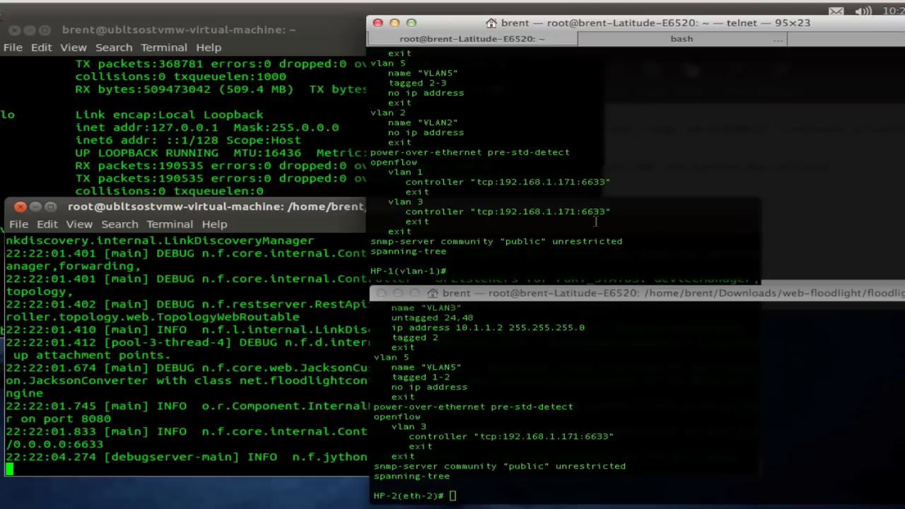
left_click_drag(552, 221, 375, 163)
left_click(473, 191)
In the HP-2 session, highlight the VLAN 3 openflow controller tcp:192.168.1.171:6633 settings
left_click(523, 400)
scroll(523, 400, "up", 4)
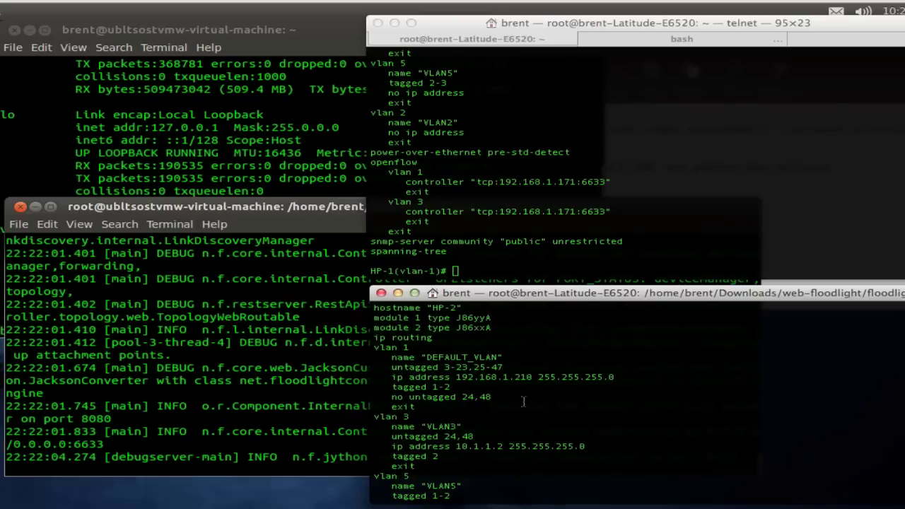
scroll(597, 442, "down", 4)
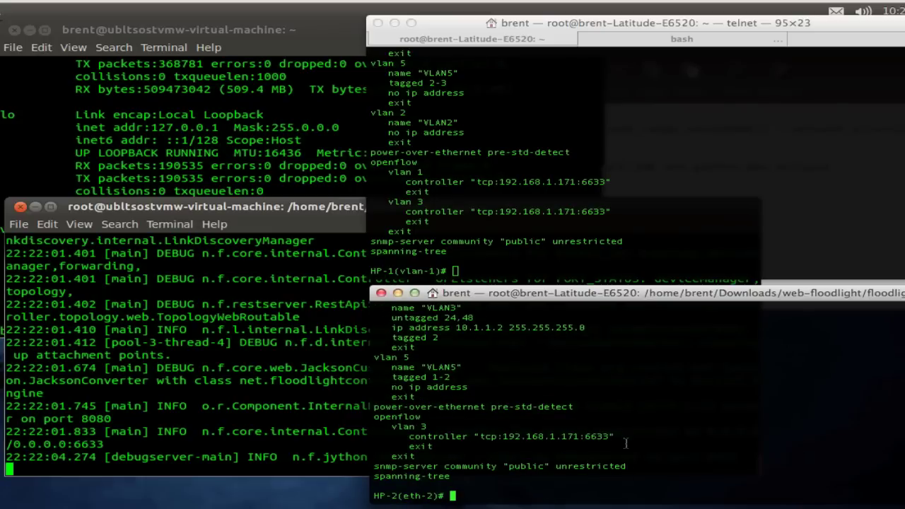
left_click_drag(626, 445, 315, 421)
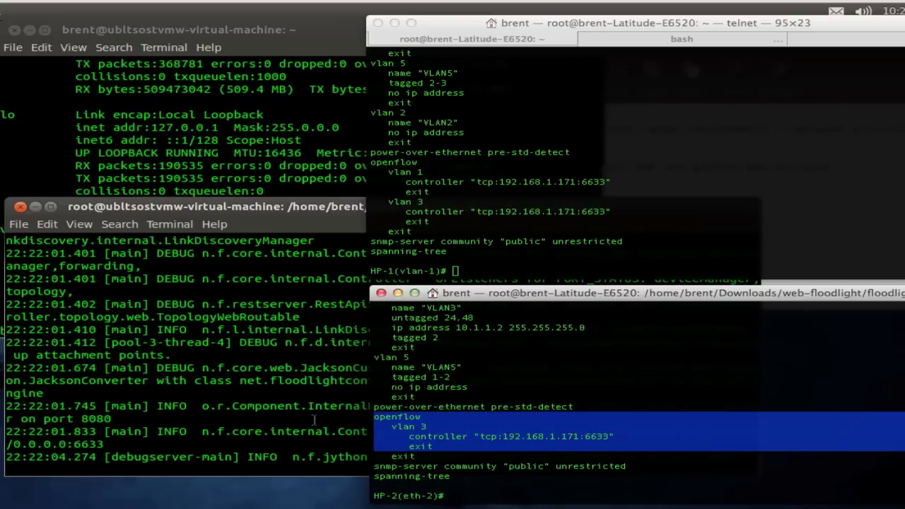
Run sho openflow on HP-2, noting VLAN 3 is Off
left_click(554, 420)
type("sho ")
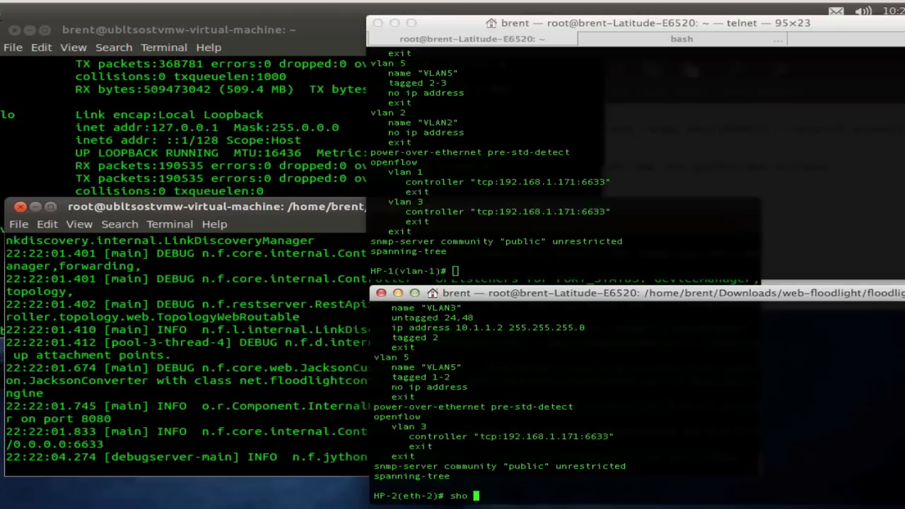
type("openflow")
key("Return")
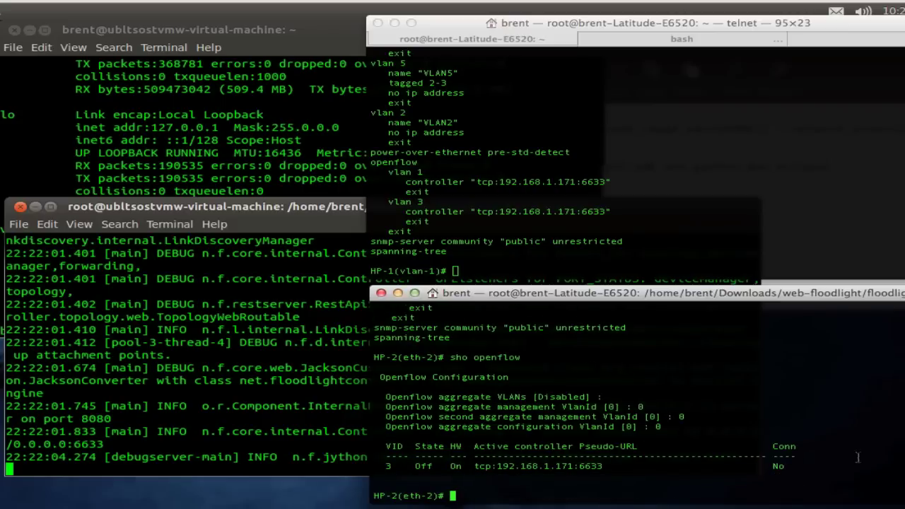
left_click_drag(403, 466, 446, 466)
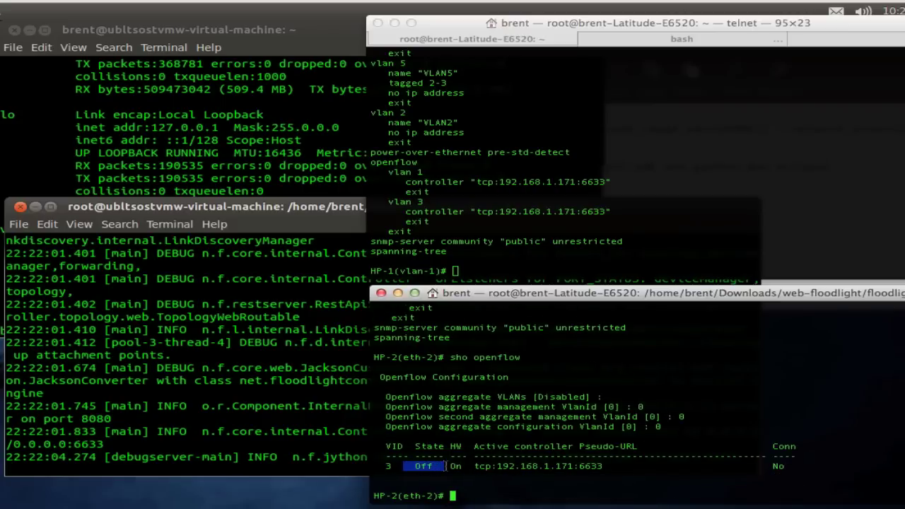
left_click(526, 422)
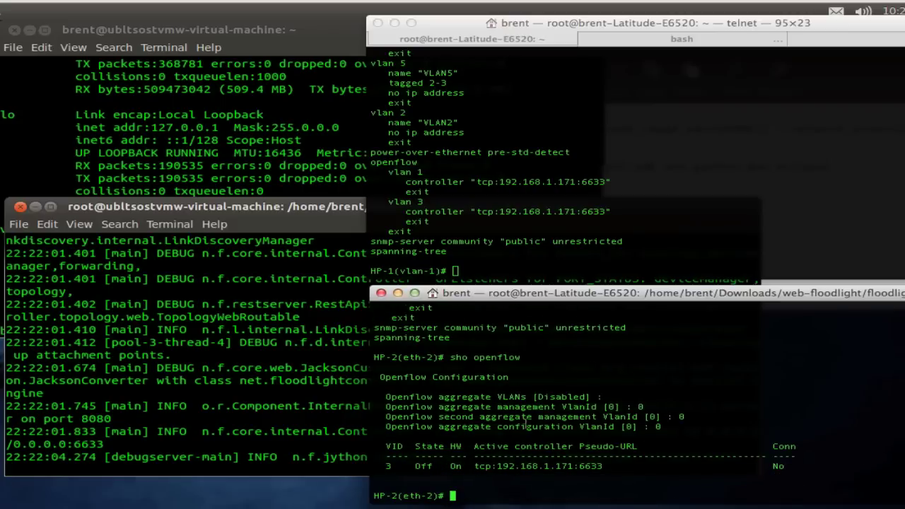
Rerun the recalled VLAN 3 controller command with enable instead of disable, then view Floodlight's log
key("Up")
key("Up")
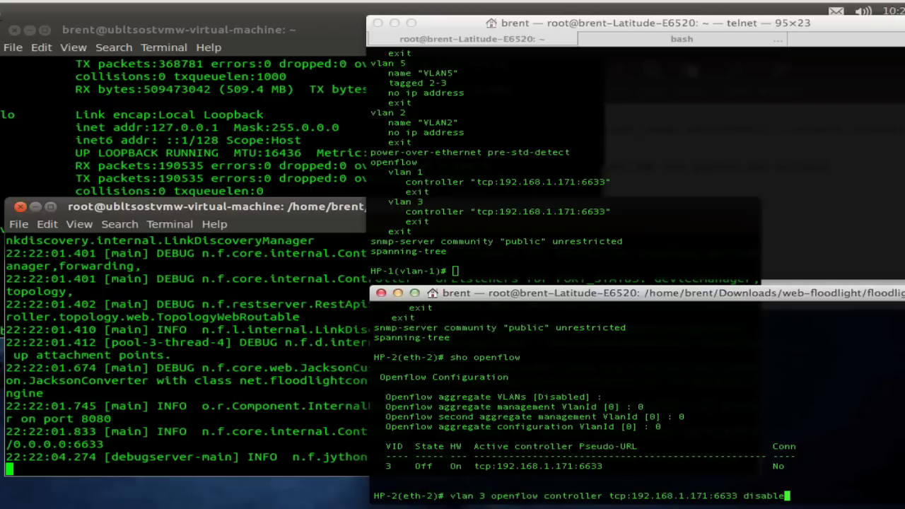
key("BackSpace")
key("BackSpace")
key("BackSpace")
key("BackSpace")
key("BackSpace")
key("BackSpace")
key("BackSpace")
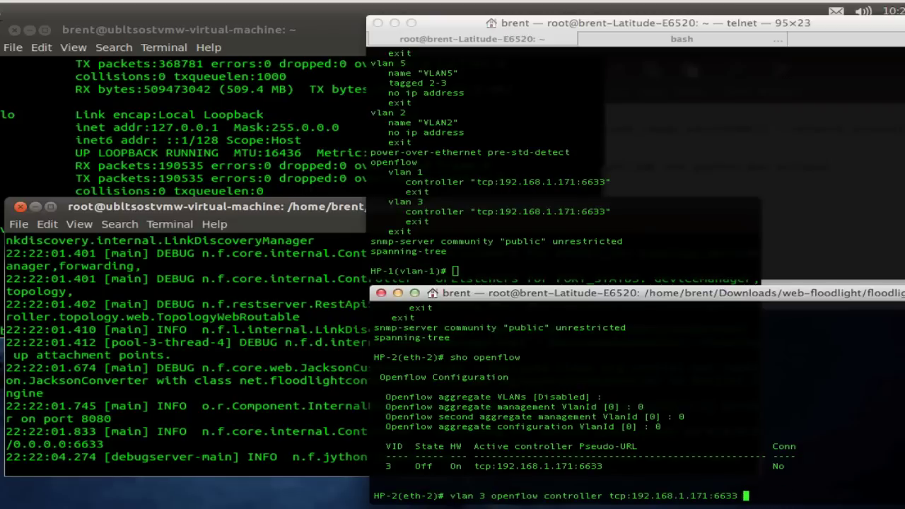
type("enable")
key("Return")
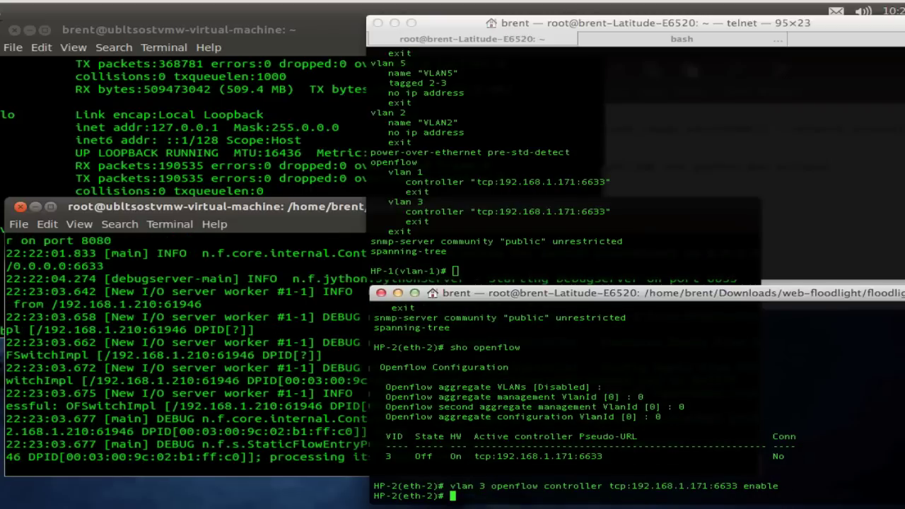
left_click(136, 381)
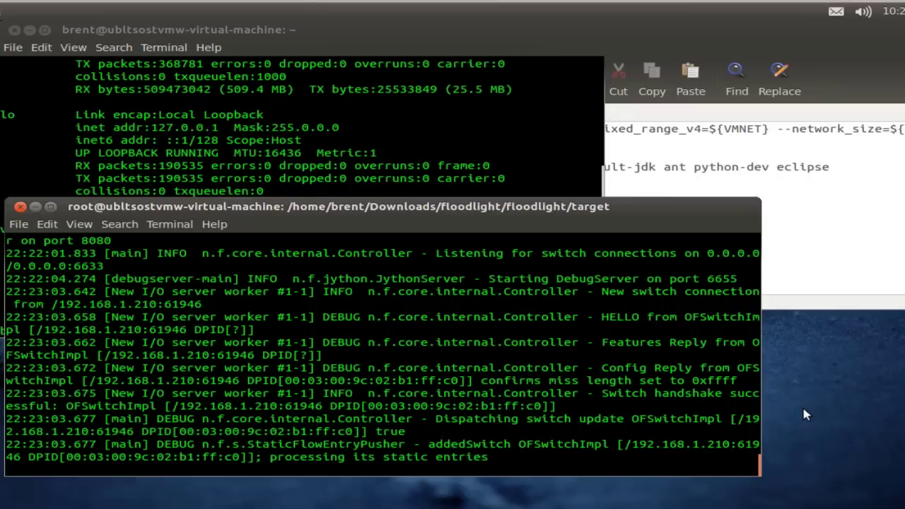
Enable VLAN 3's OpenFlow controller on HP-1 and confirm with sho openflow that it shows On
key("super+Tab")
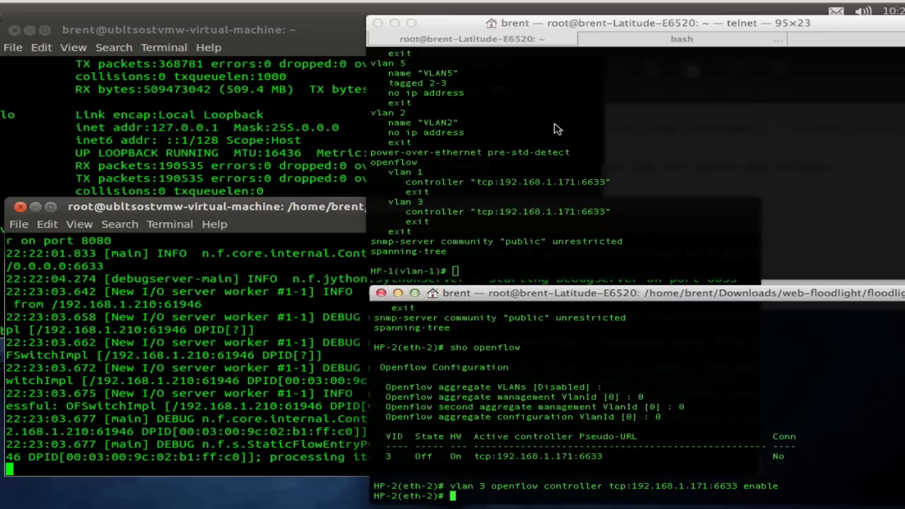
key("Up")
key("Up")
key("Up")
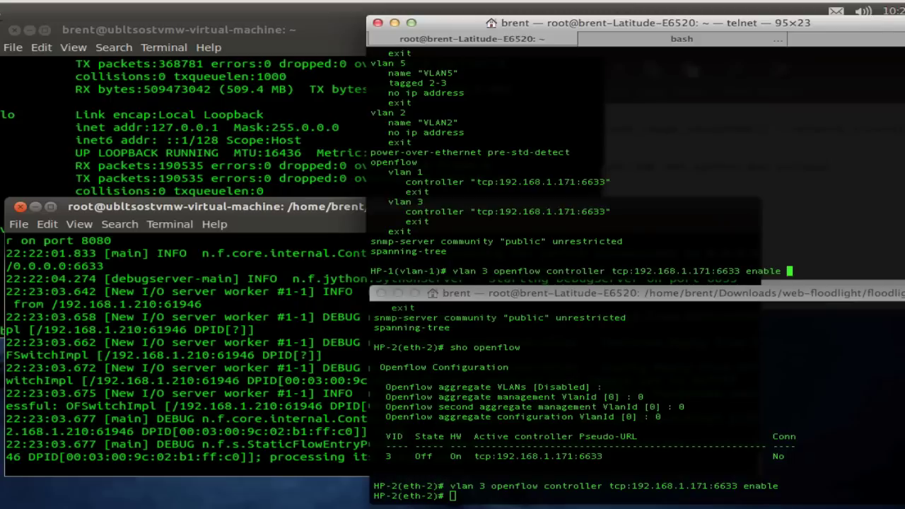
left_click_drag(452, 272, 769, 272)
key("Return")
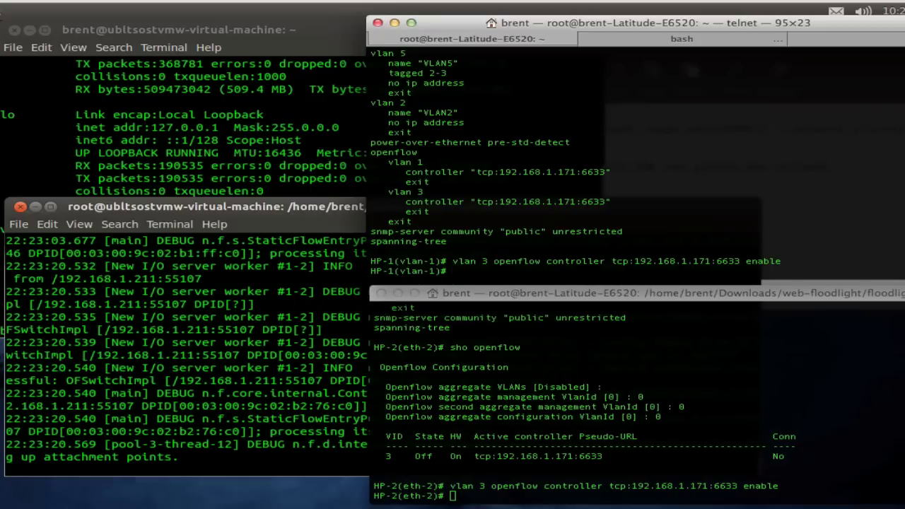
type("sho openflow")
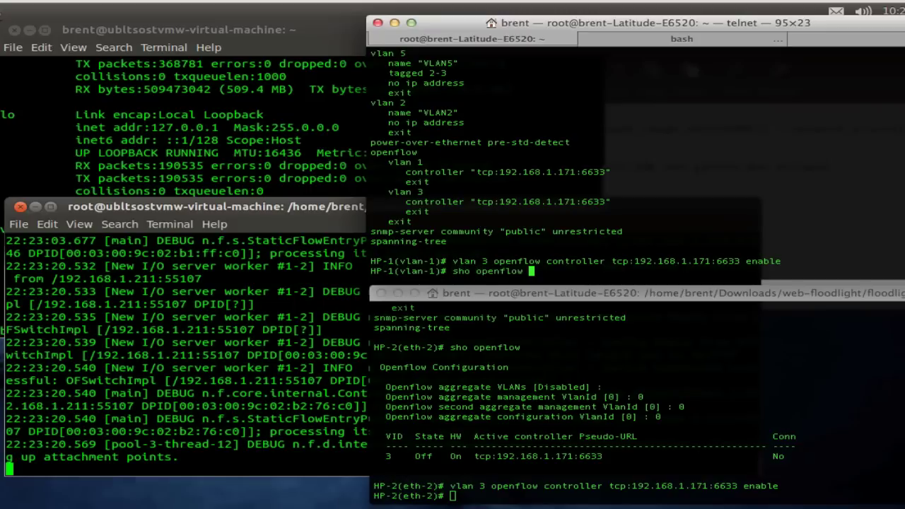
key("Return")
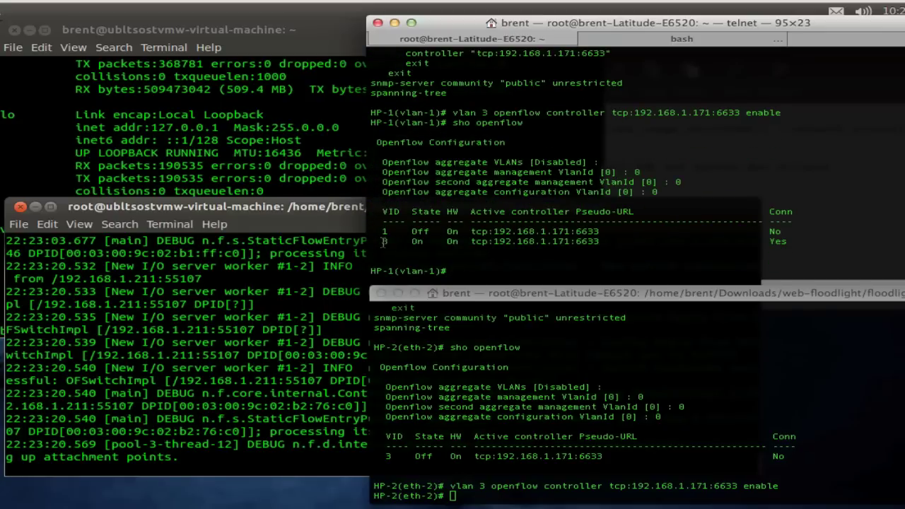
left_click_drag(383, 241, 793, 242)
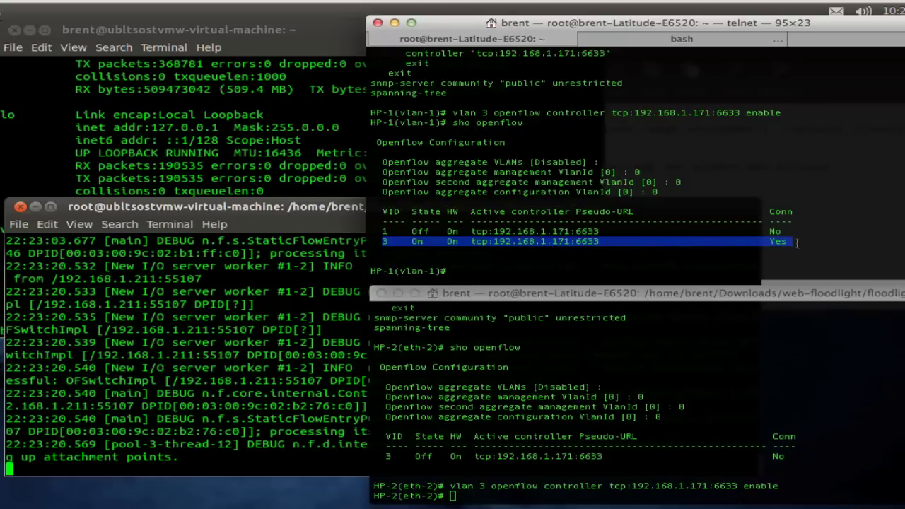
Run sho openflow on HP-2, confirming VLAN 3 On and connected, then view Floodlight's log
left_click(749, 415)
type("s")
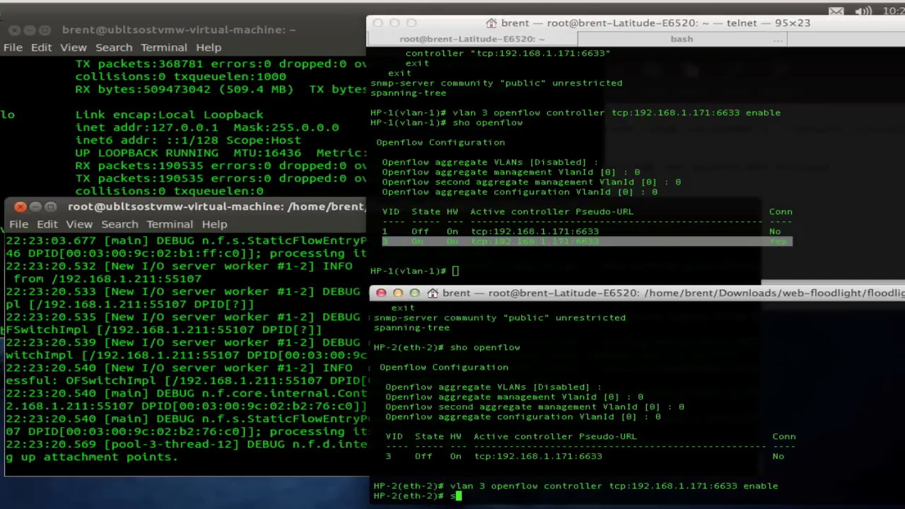
type("ho ip")
key("Tab")
key("BackSpace")
key("BackSpace")
type("o op")
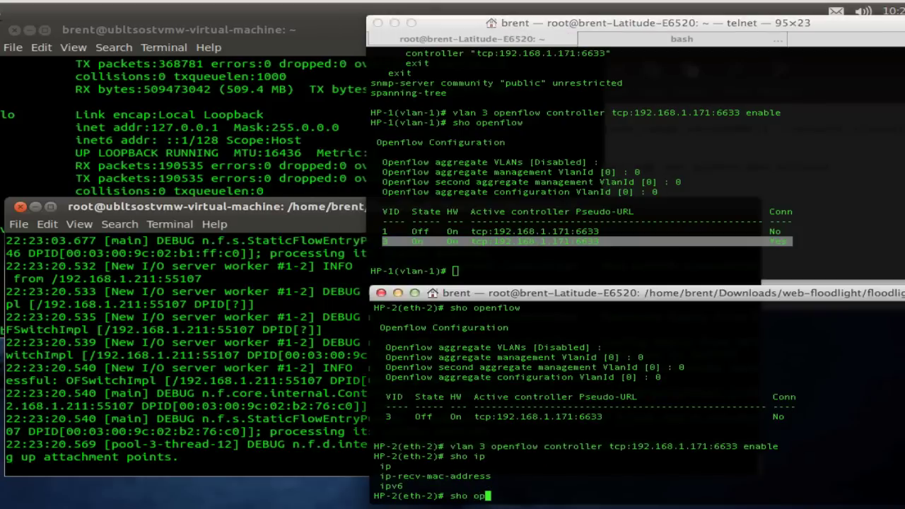
key("Tab")
key("Return")
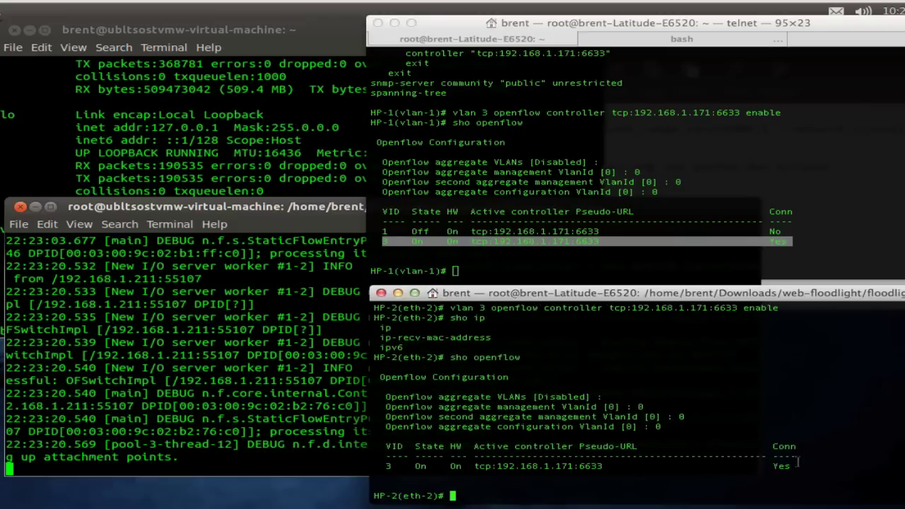
left_click_drag(797, 465, 350, 438)
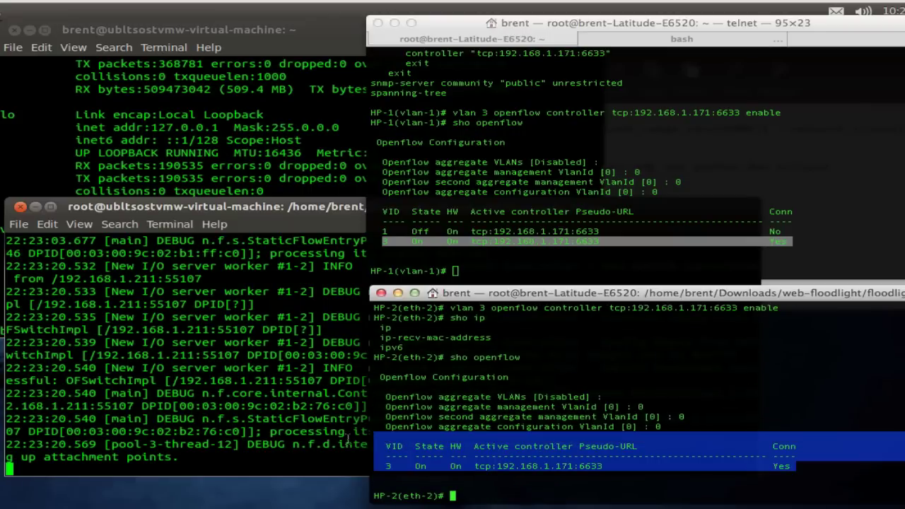
left_click(252, 423)
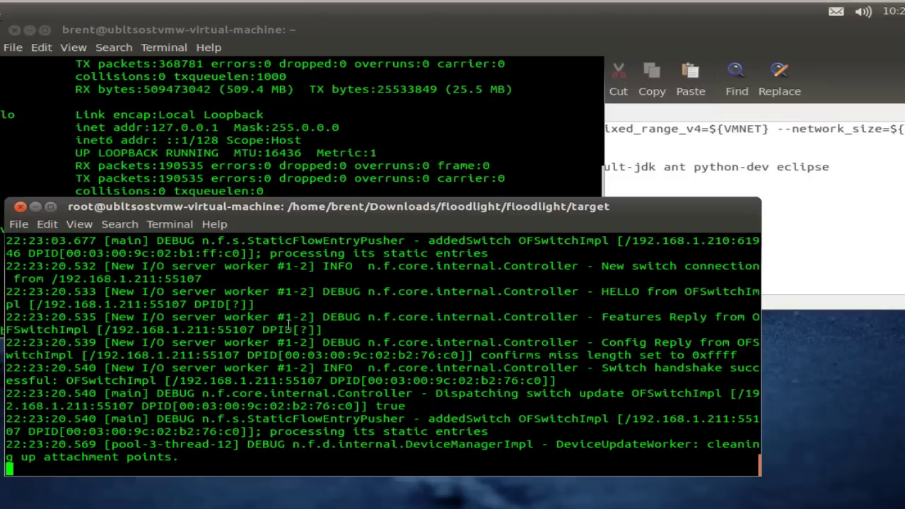
Open a new Firefox window and pick the 192.168.1.171:8080/ui/index.html address suggestion
scroll(289, 325, "up", 4)
scroll(288, 324, "down", 4)
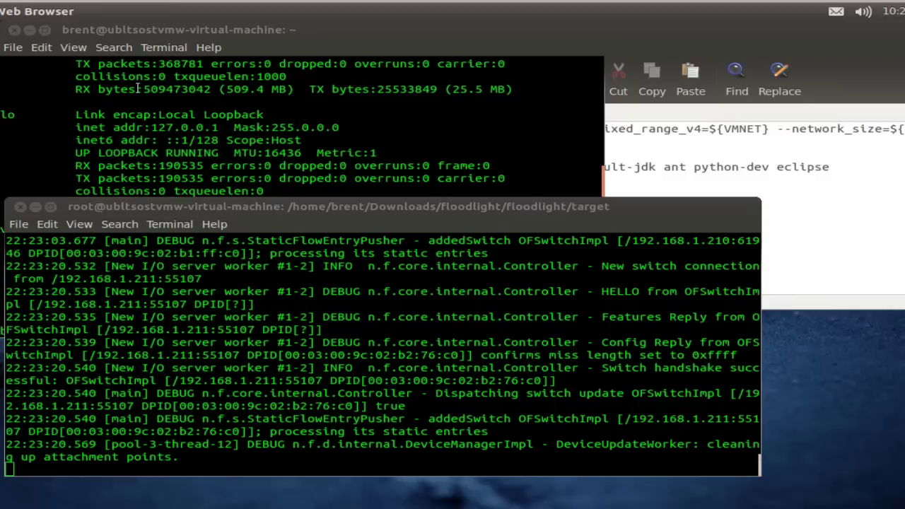
left_click(21, 13)
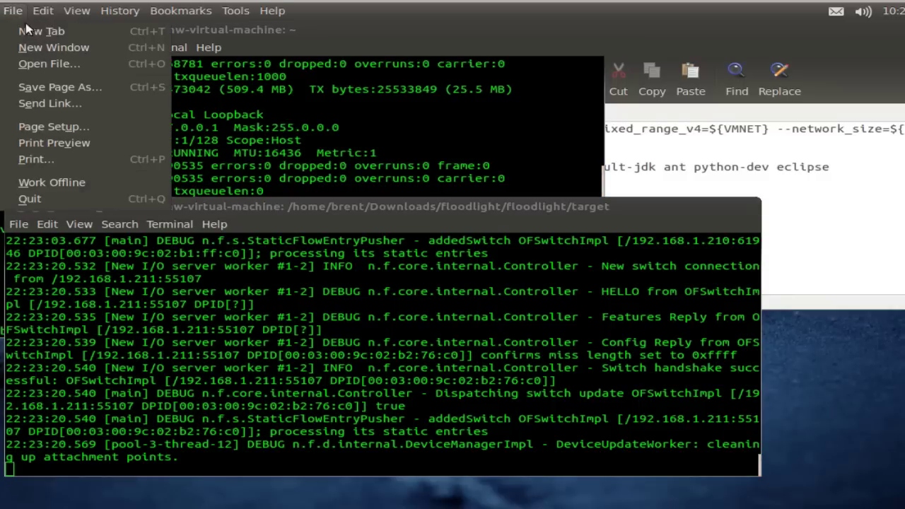
left_click(31, 43)
type("192")
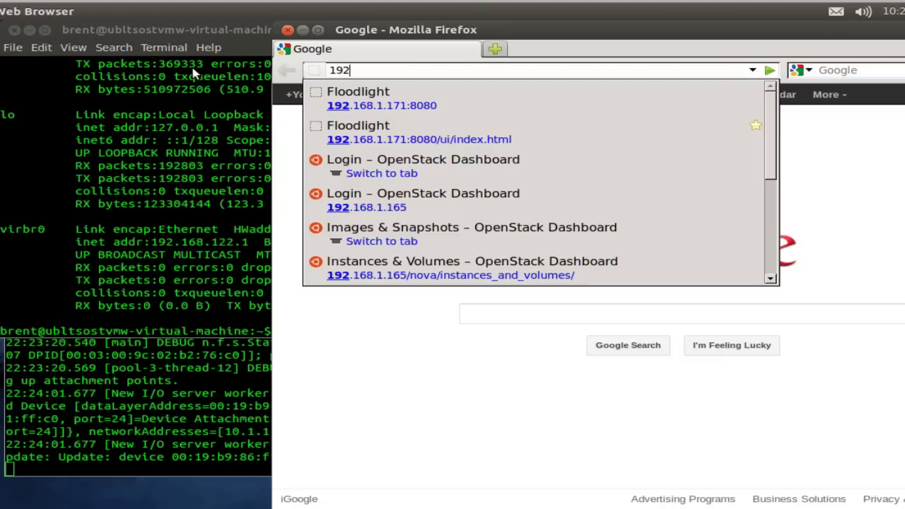
key("Down")
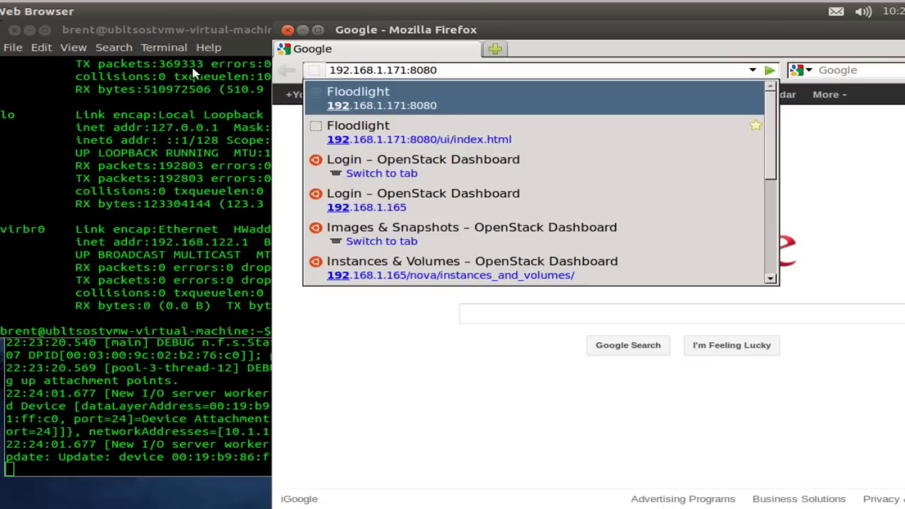
type("/")
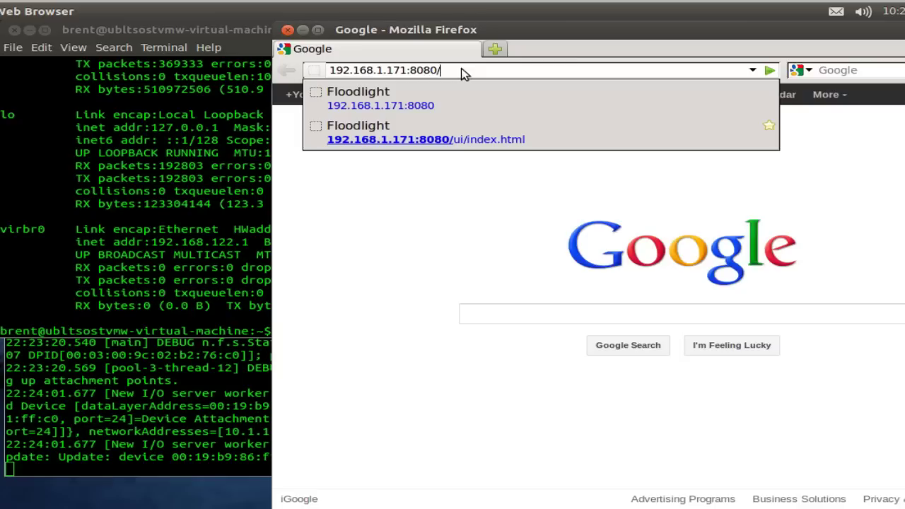
key("Down")
key("Down")
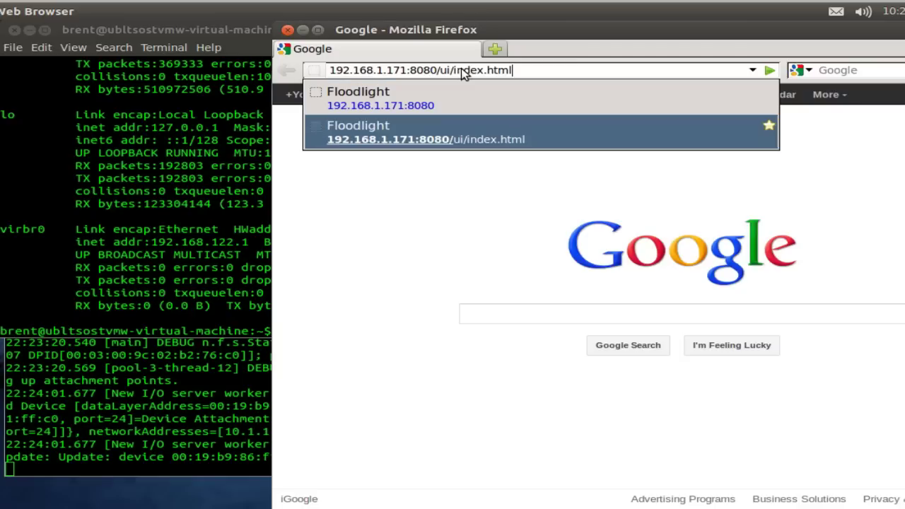
Load the Floodlight web UI page and review the controller's log in the root terminal
key("Return")
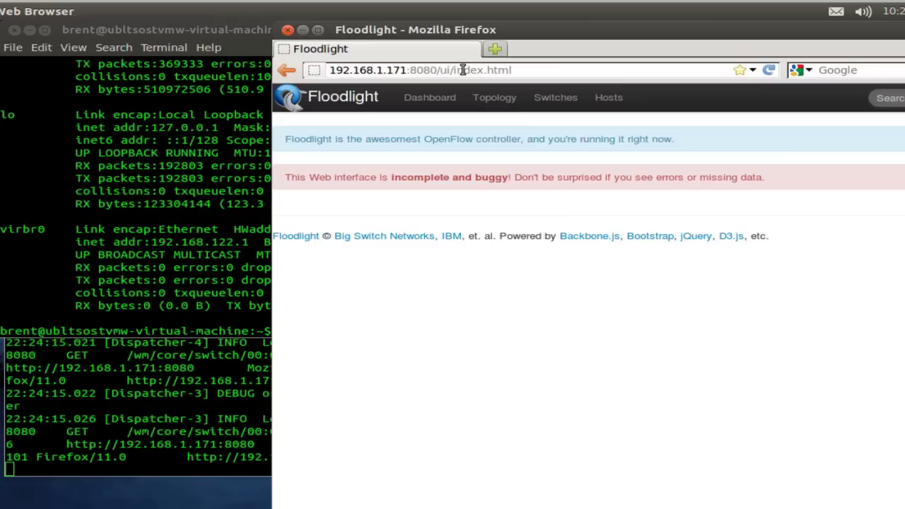
left_click(89, 407)
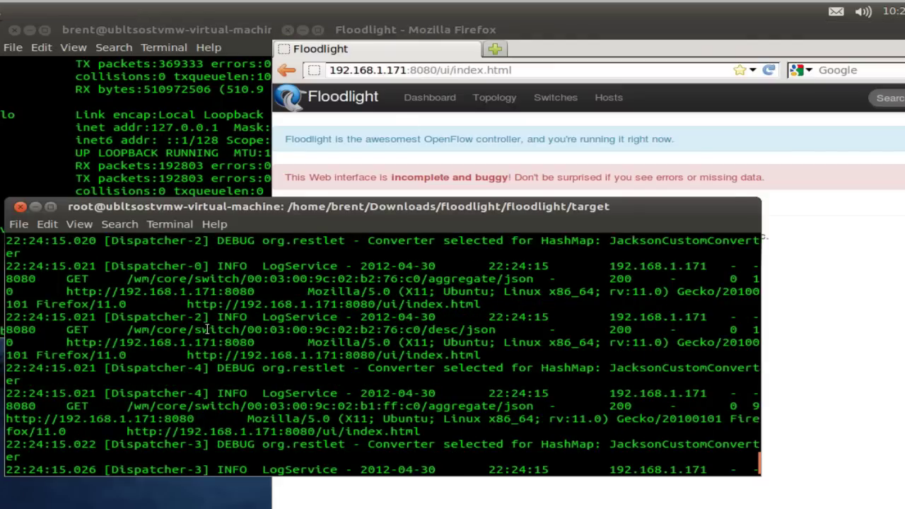
scroll(206, 330, "up", 3)
scroll(208, 330, "down", 2)
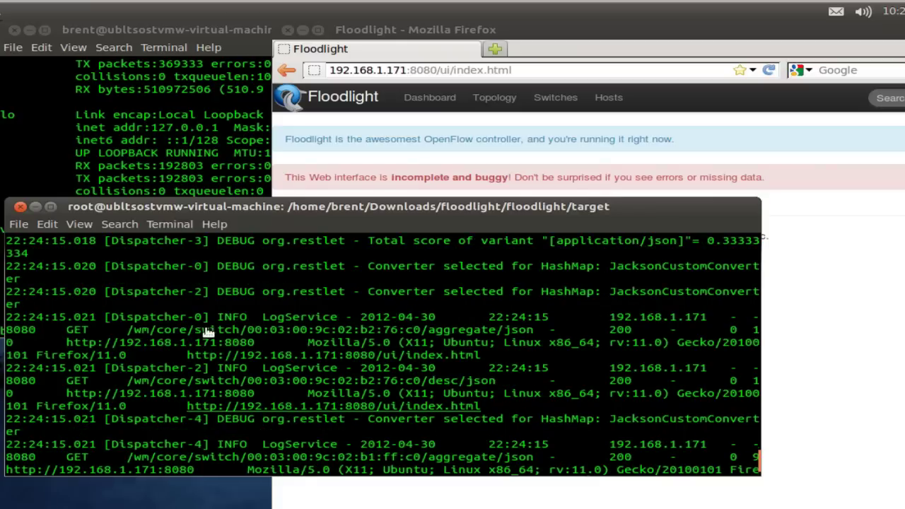
scroll(205, 329, "down", 3)
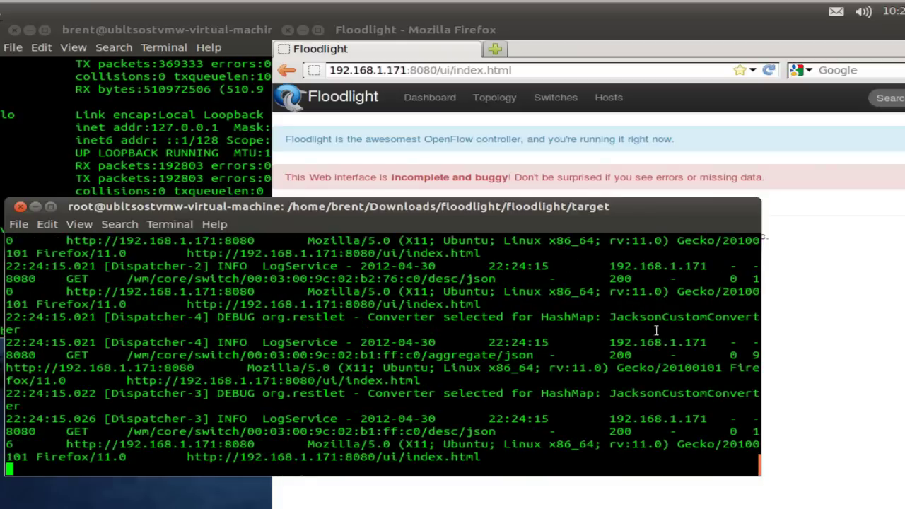
Open the Dashboard and scroll to the Hosts table showing the host at 10.1.1.20
left_click(836, 314)
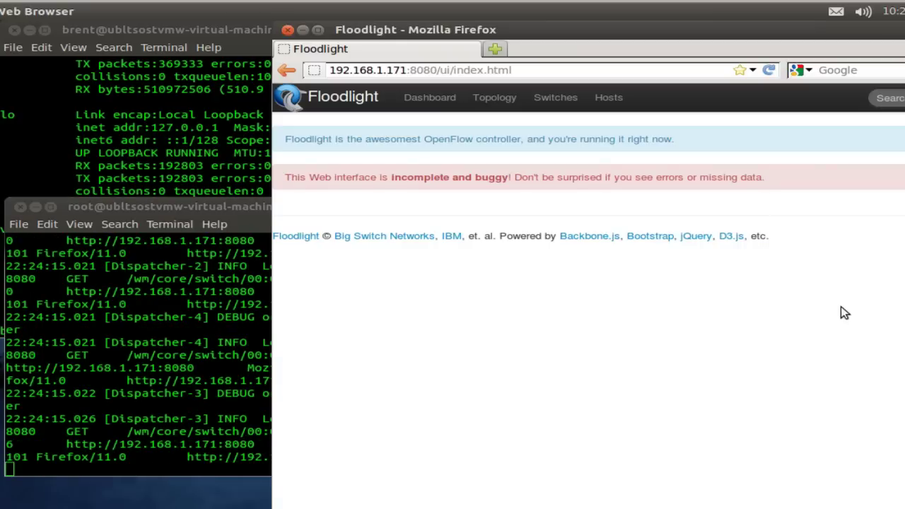
left_click(433, 100)
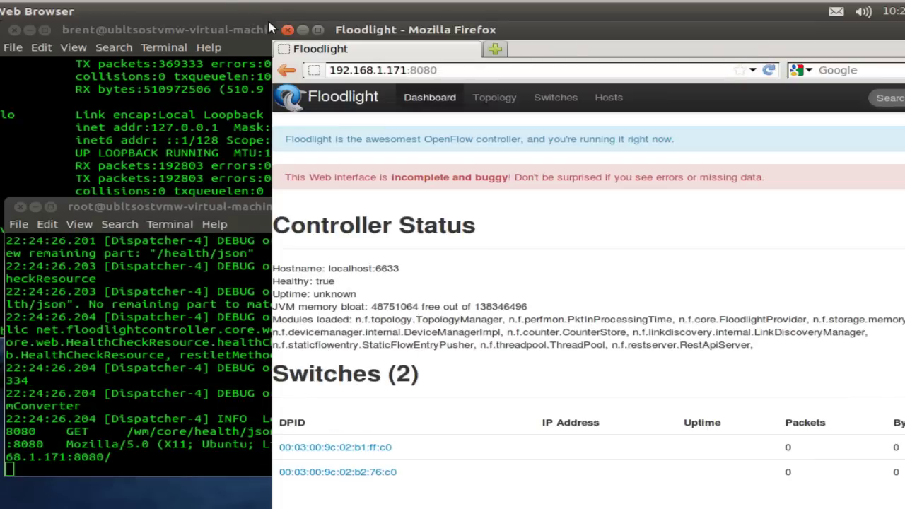
left_click_drag(274, 29, 81, 20)
scroll(418, 308, "down", 3)
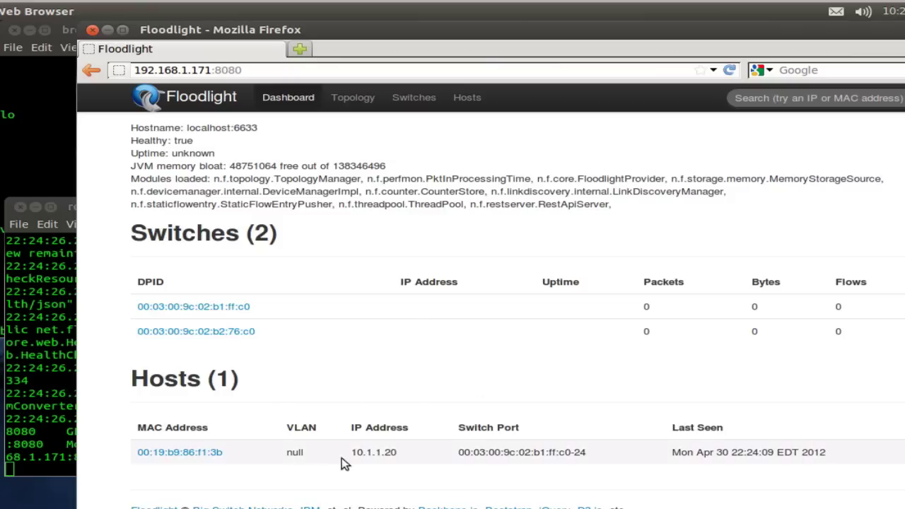
left_click_drag(406, 451, 257, 450)
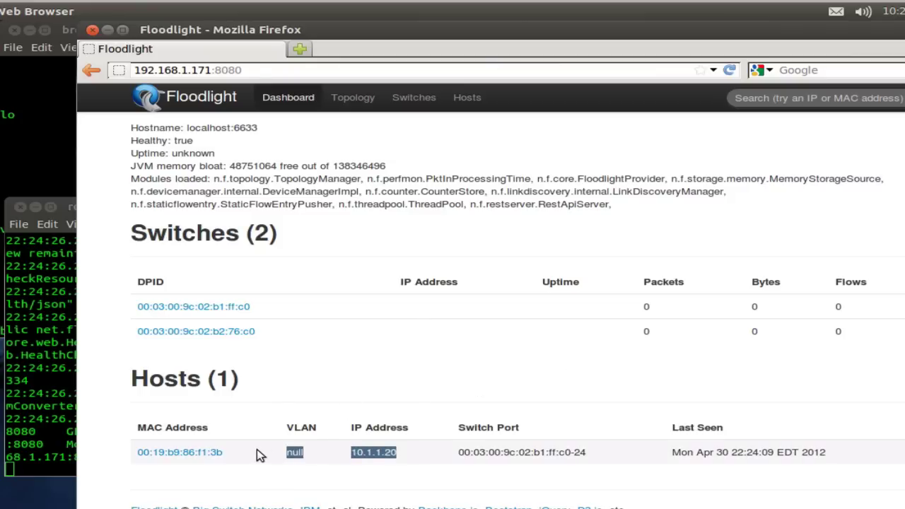
left_click(298, 396)
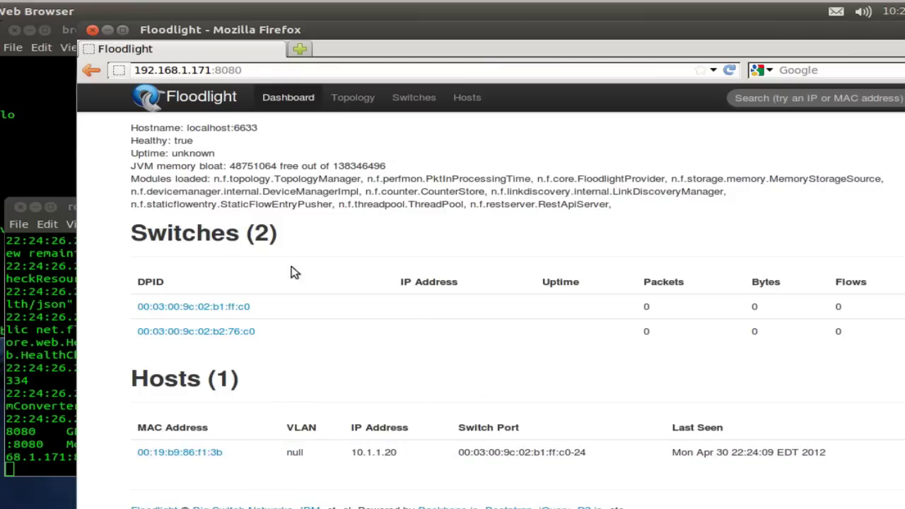
scroll(176, 207, "up", 3)
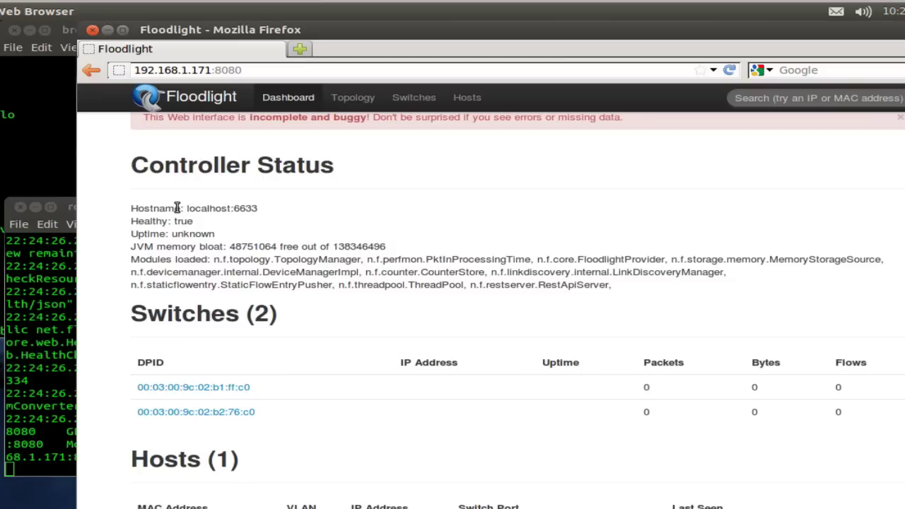
left_click(358, 98)
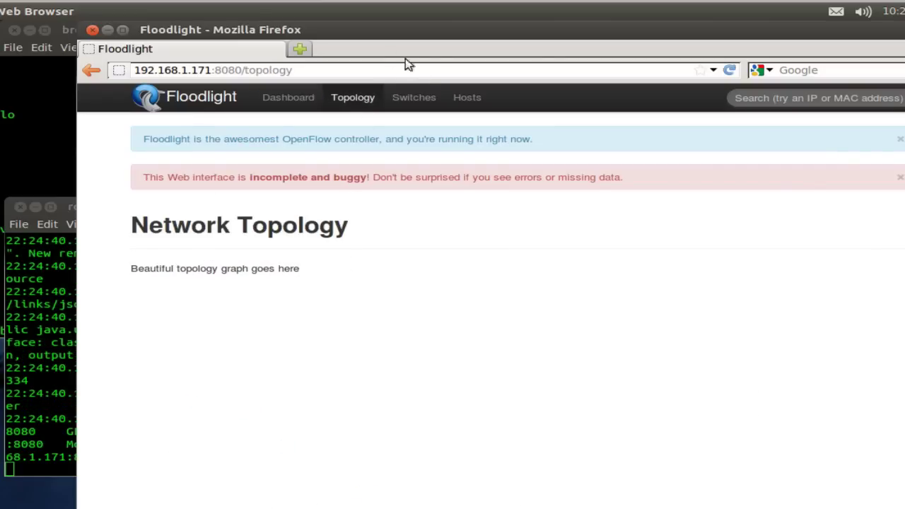
left_click(422, 97)
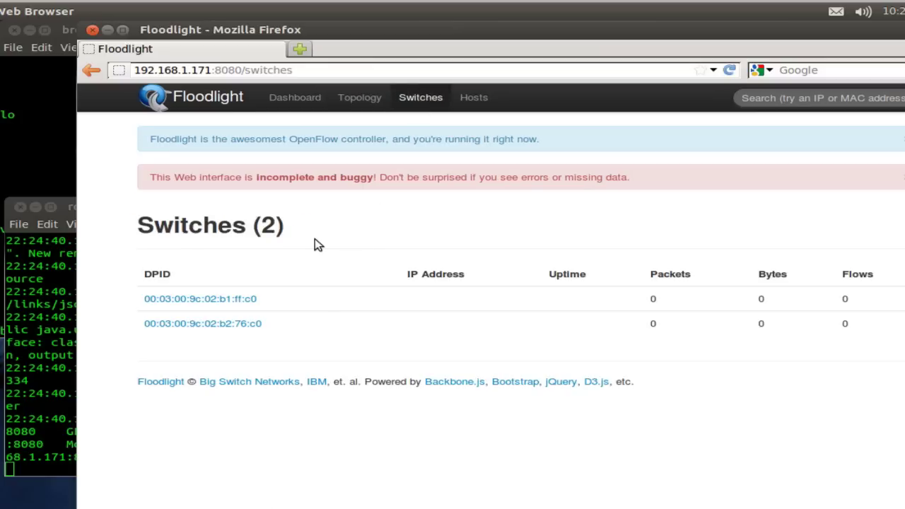
left_click(198, 299)
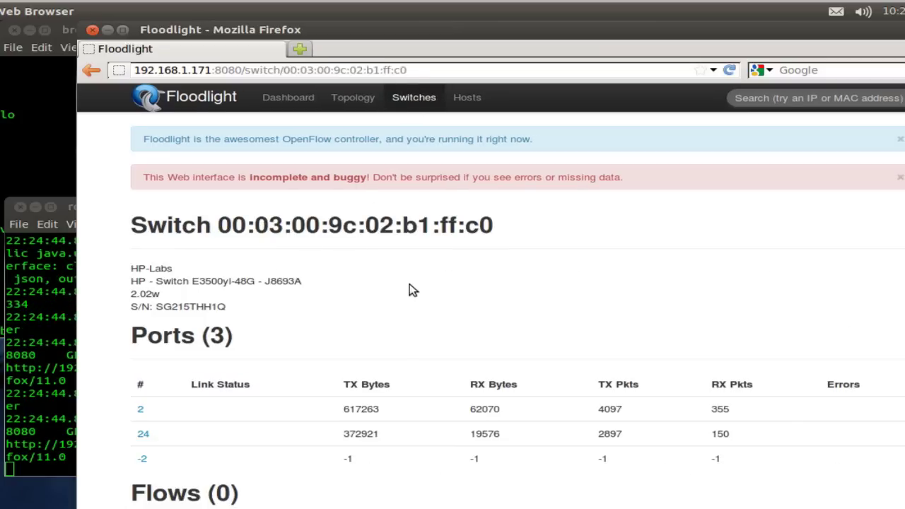
scroll(413, 290, "down", 2)
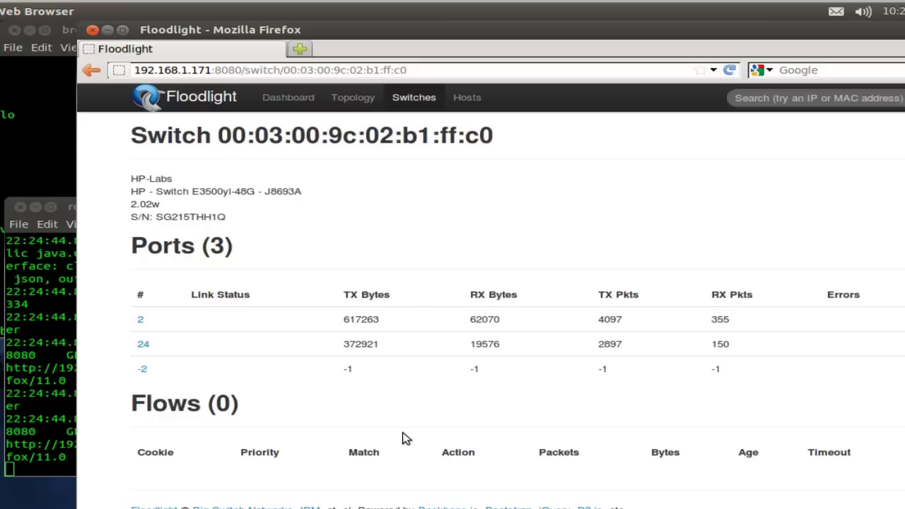
left_click_drag(712, 400, 81, 298)
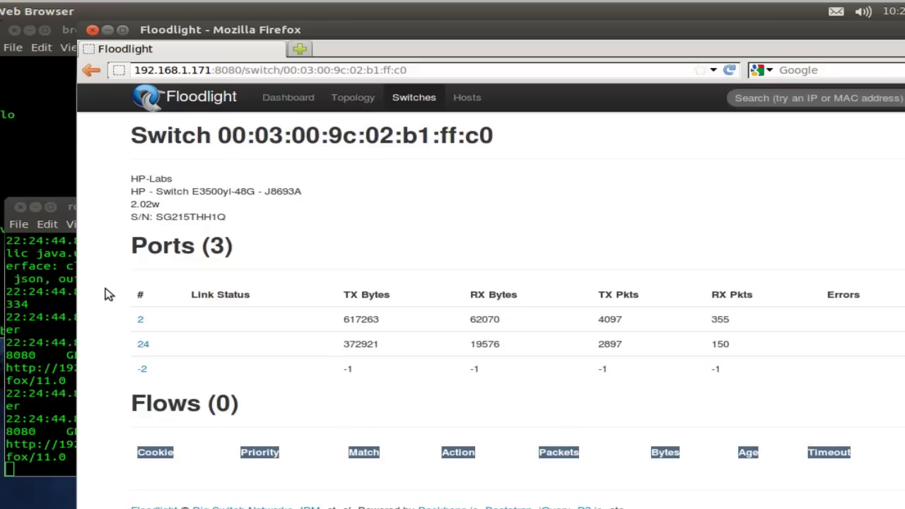
left_click(103, 294)
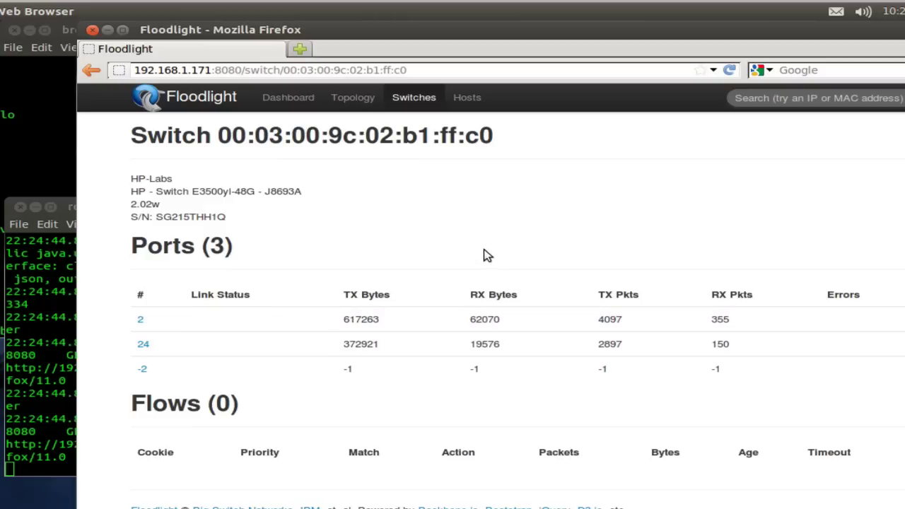
left_click(728, 74)
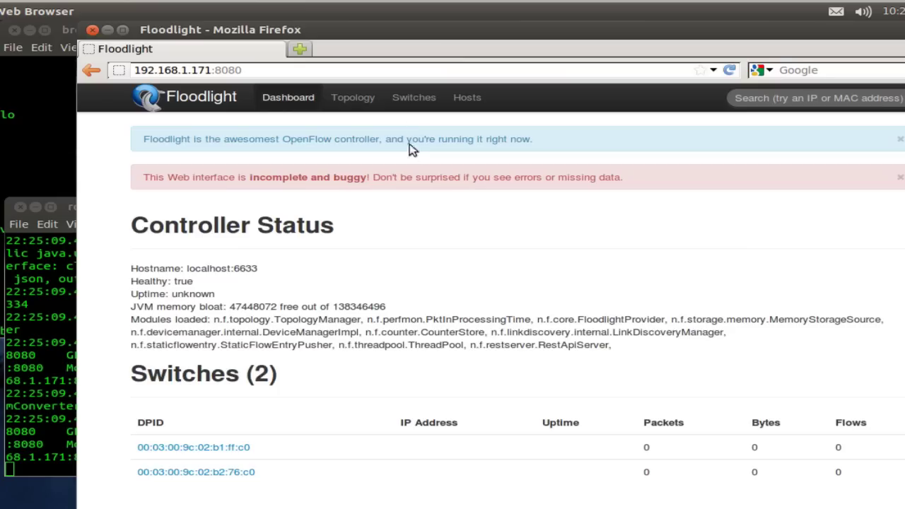
left_click(414, 97)
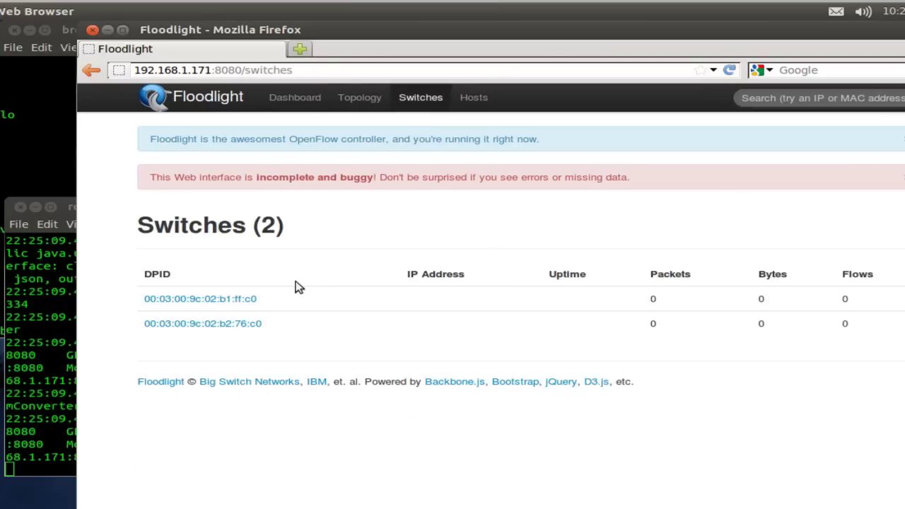
left_click(204, 299)
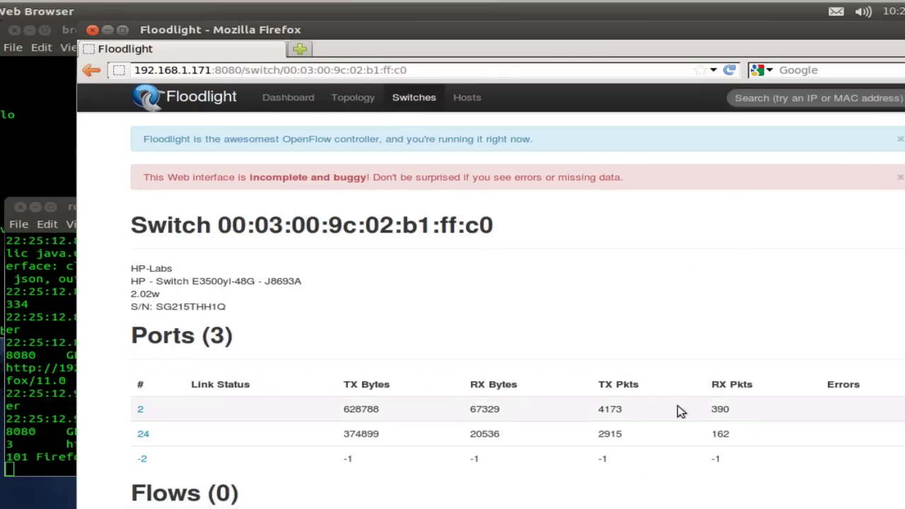
left_click(467, 98)
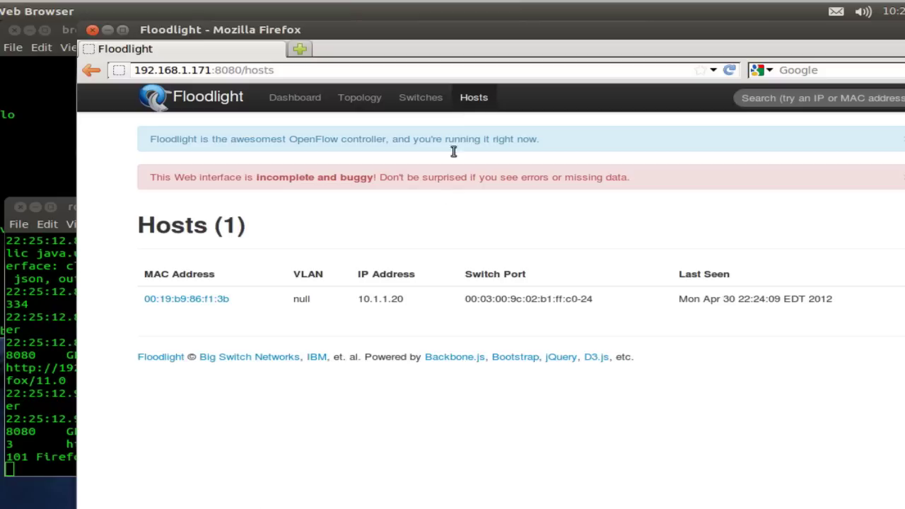
left_click(189, 300)
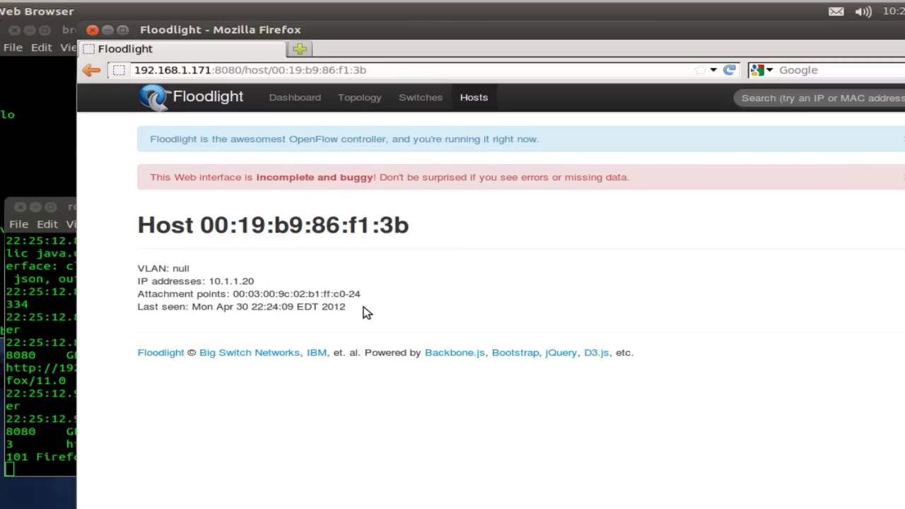
left_click(32, 299)
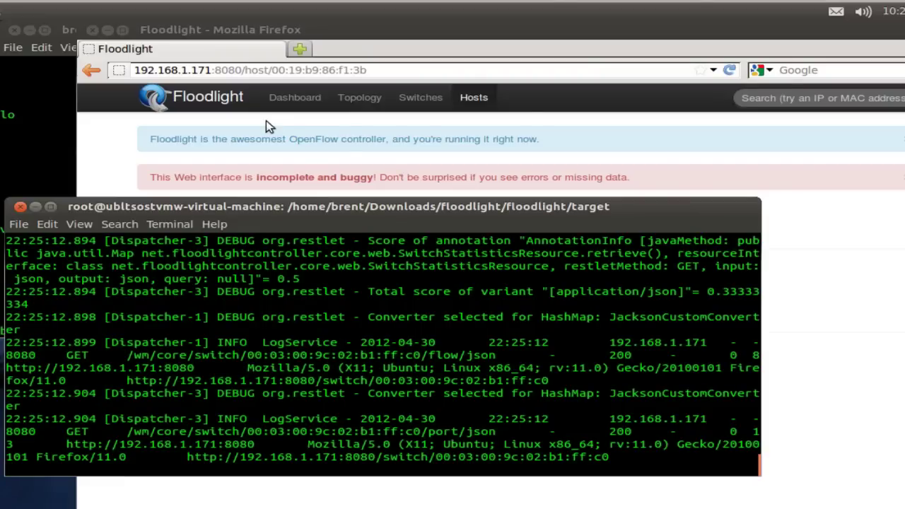
left_click(290, 99)
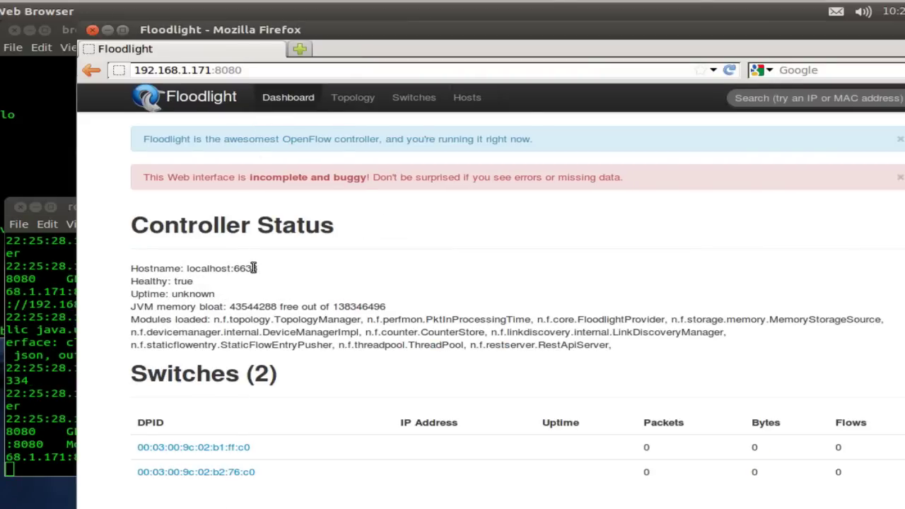
scroll(252, 266, "down", 4)
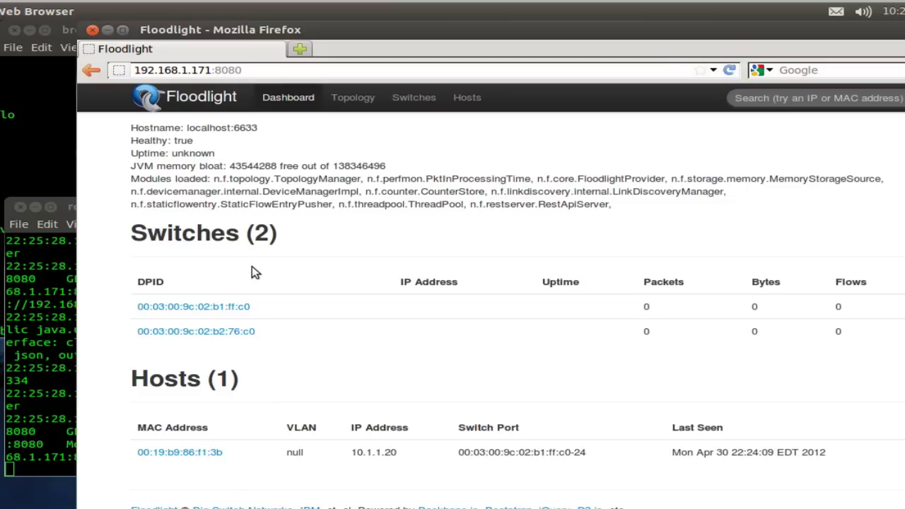